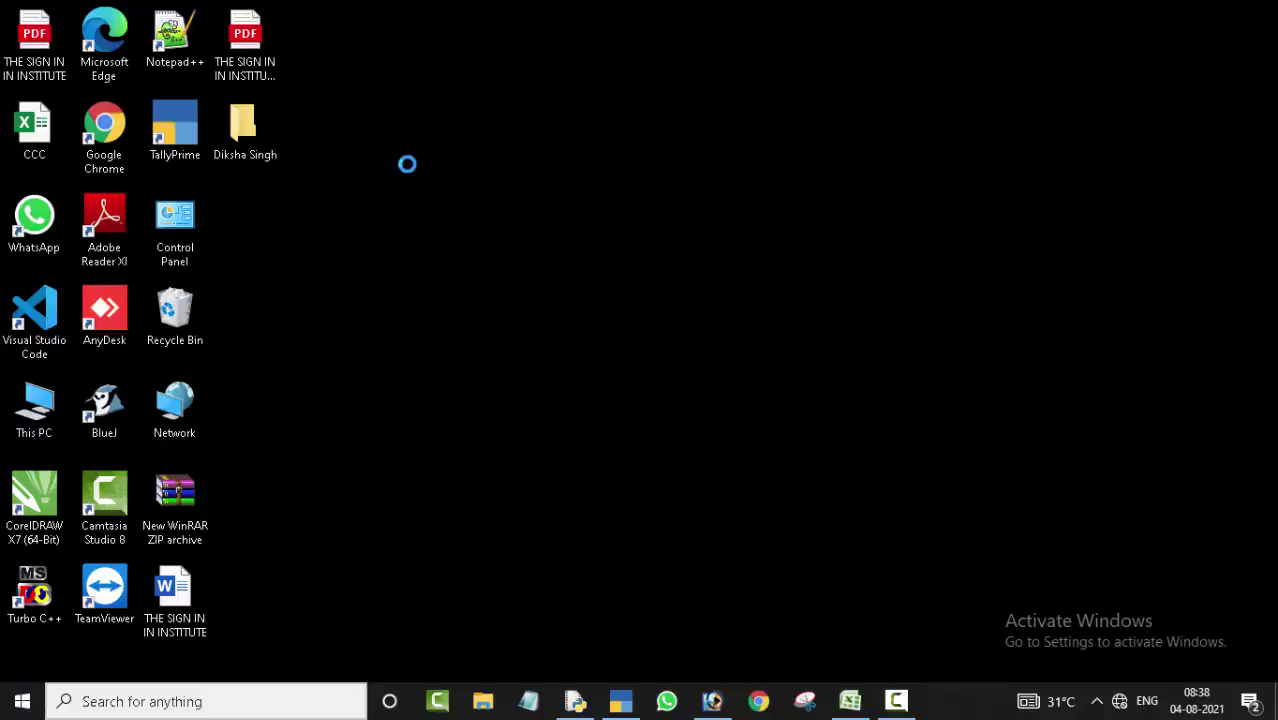
# Refresh the desktop and restore the TallyPrime window from the taskbar.
pyautogui.rightClick(381, 110)
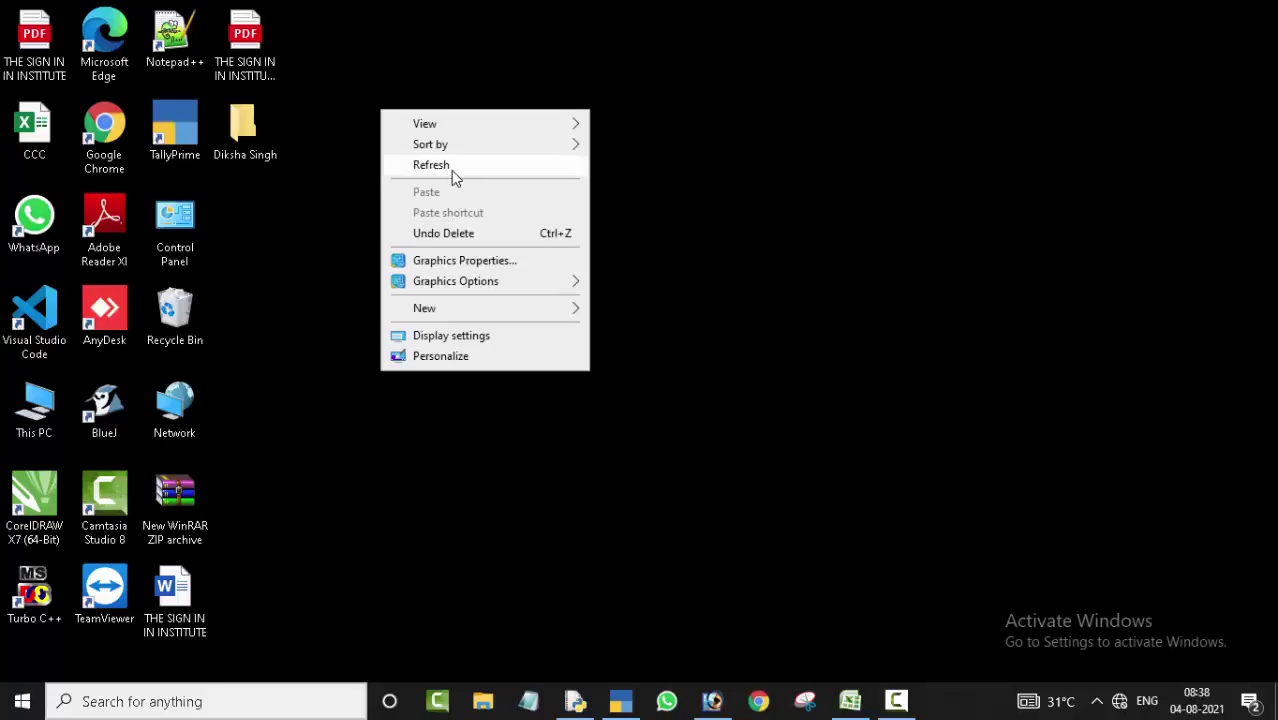
pyautogui.click(451, 167)
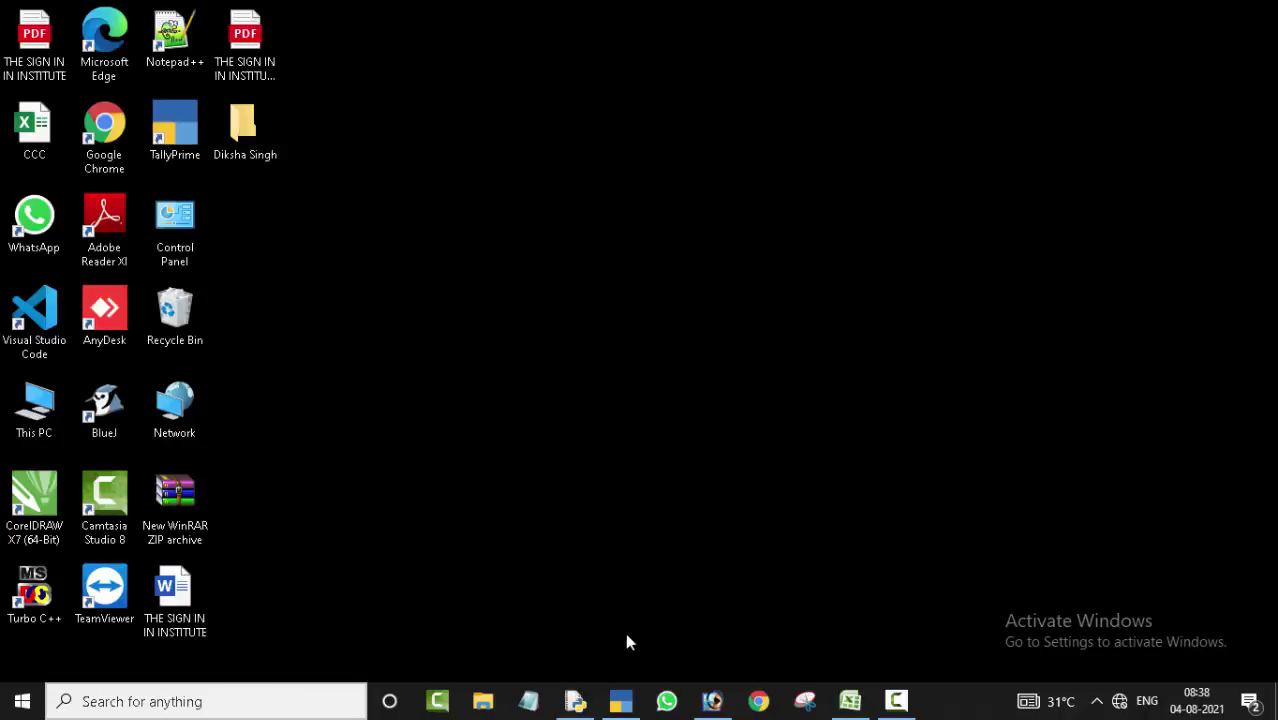
pyautogui.click(621, 701)
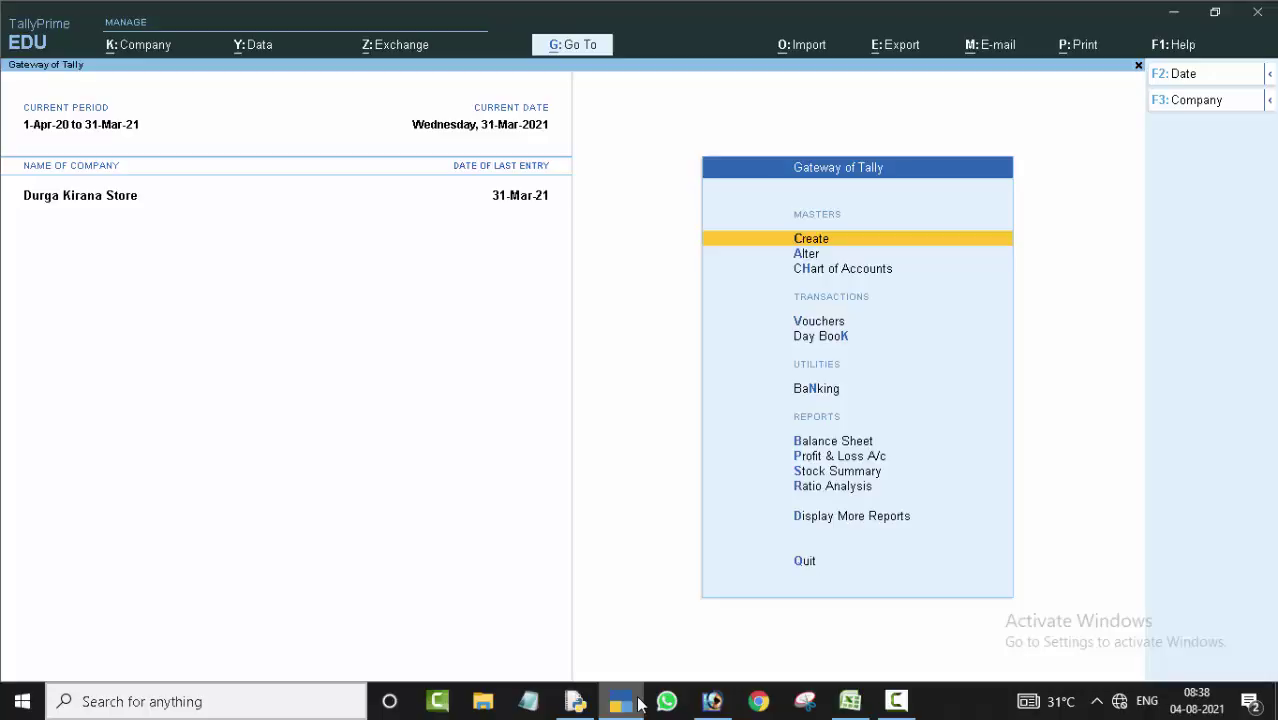
# From the company list (F3), choose Create Company to begin a new company.
pyautogui.press('F3')
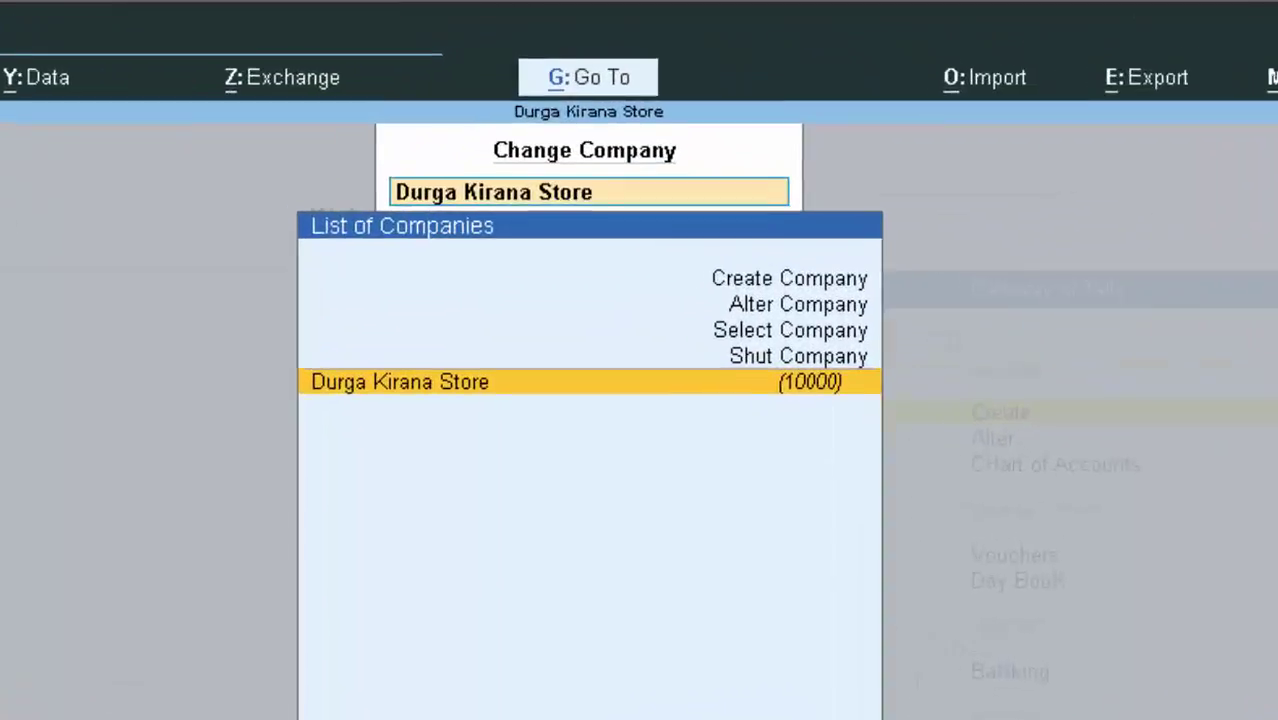
pyautogui.press('Up')
pyautogui.press('Up')
pyautogui.press('Up')
pyautogui.press('Up')
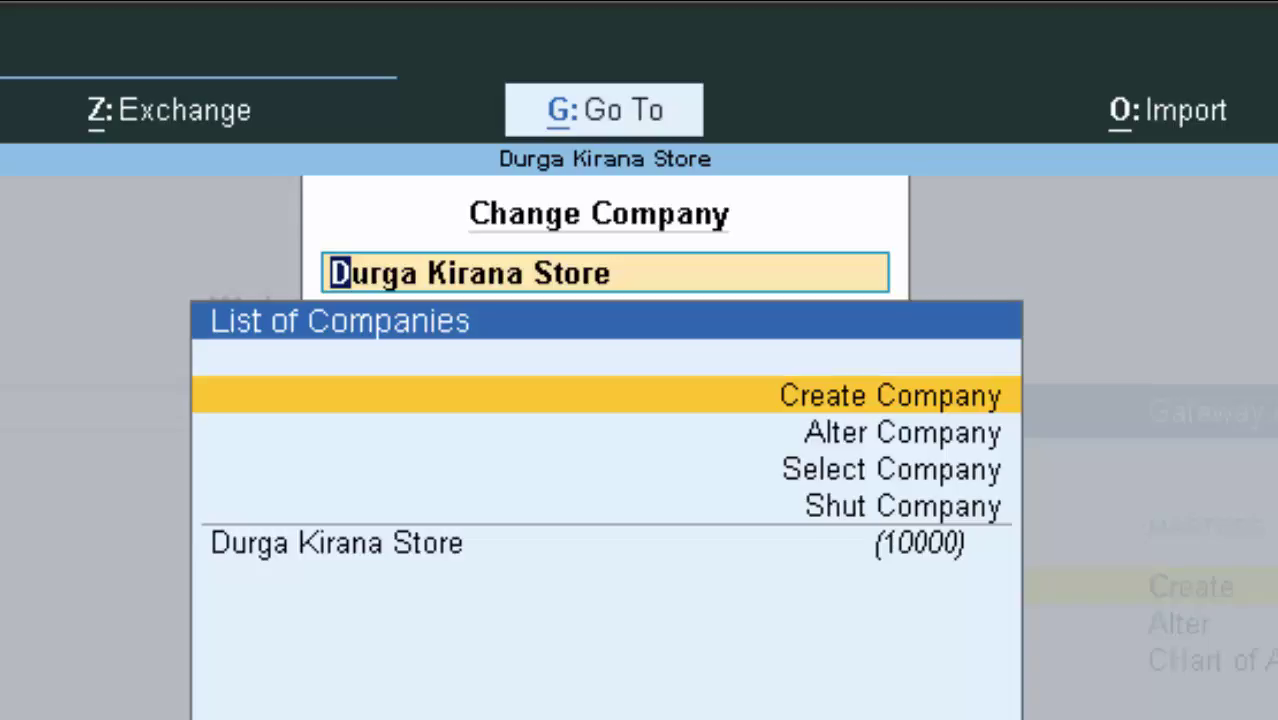
pyautogui.press('Return')
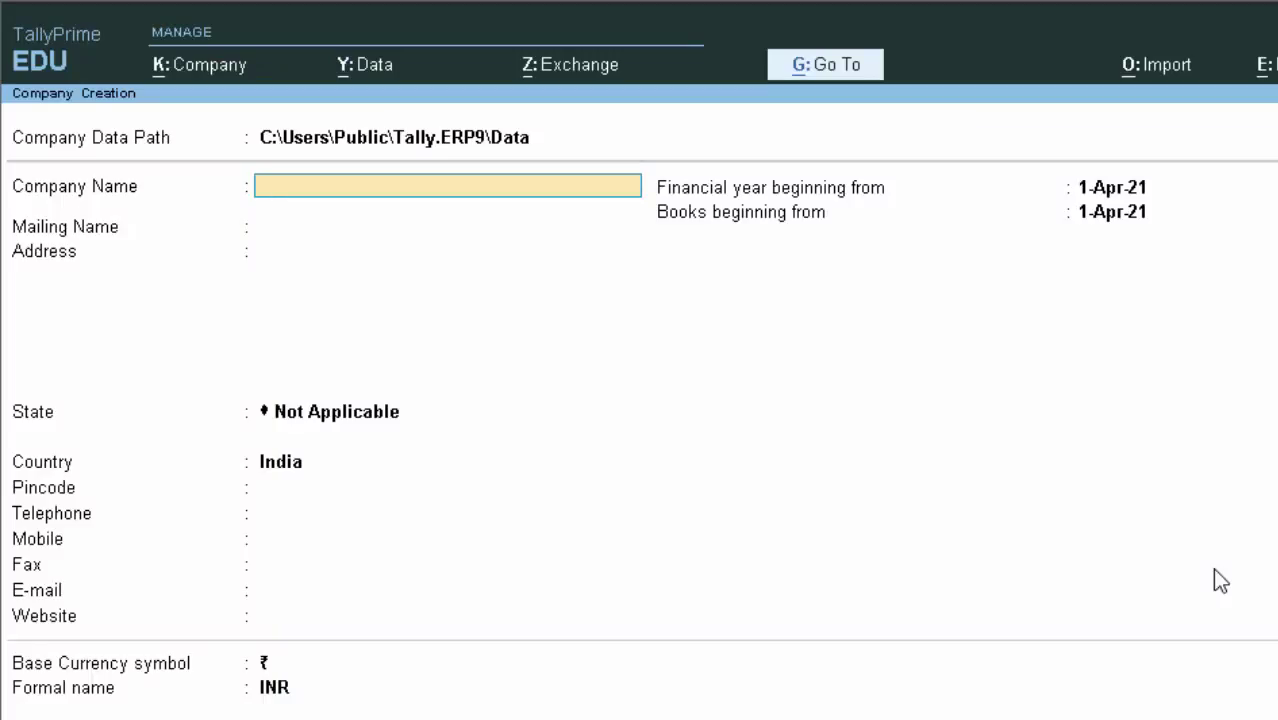
# Name the company Ram Singh, enter address 'New colony Deoria', and select state Uttar Pradesh.
pyautogui.write('Ram')
pyautogui.write(' Singh')
pyautogui.press('Return')
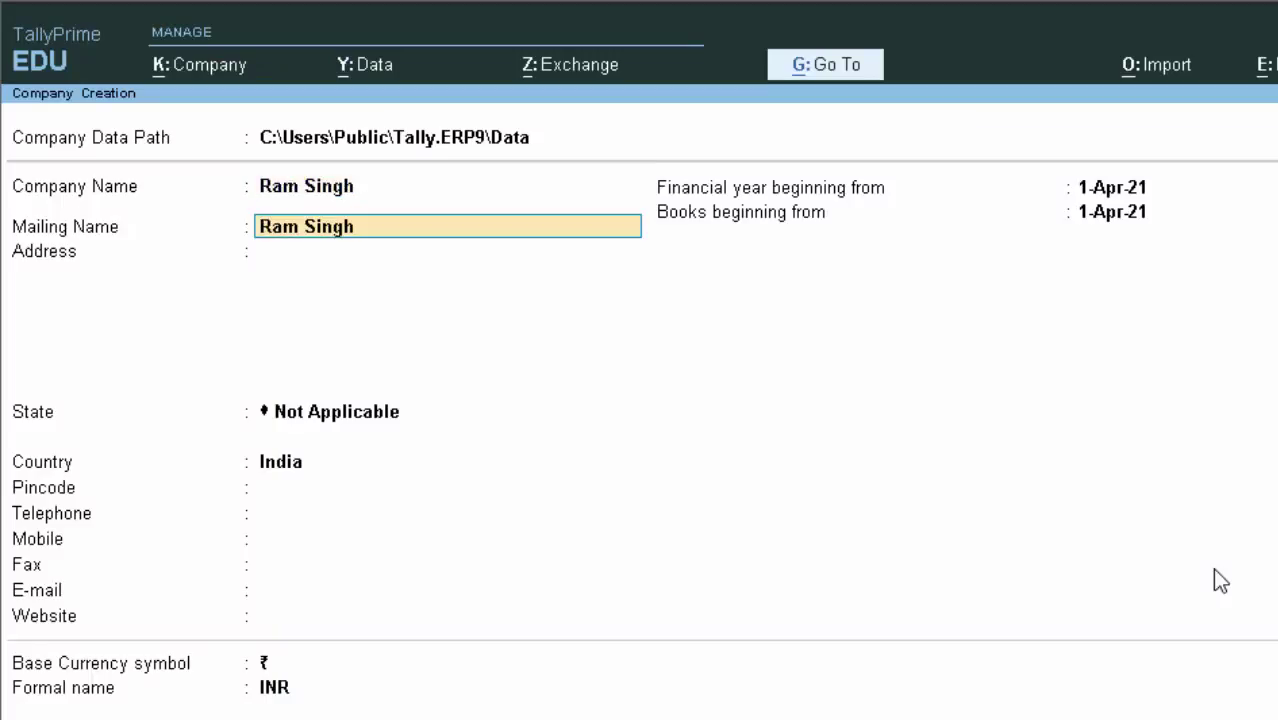
pyautogui.press('Return')
pyautogui.write('N')
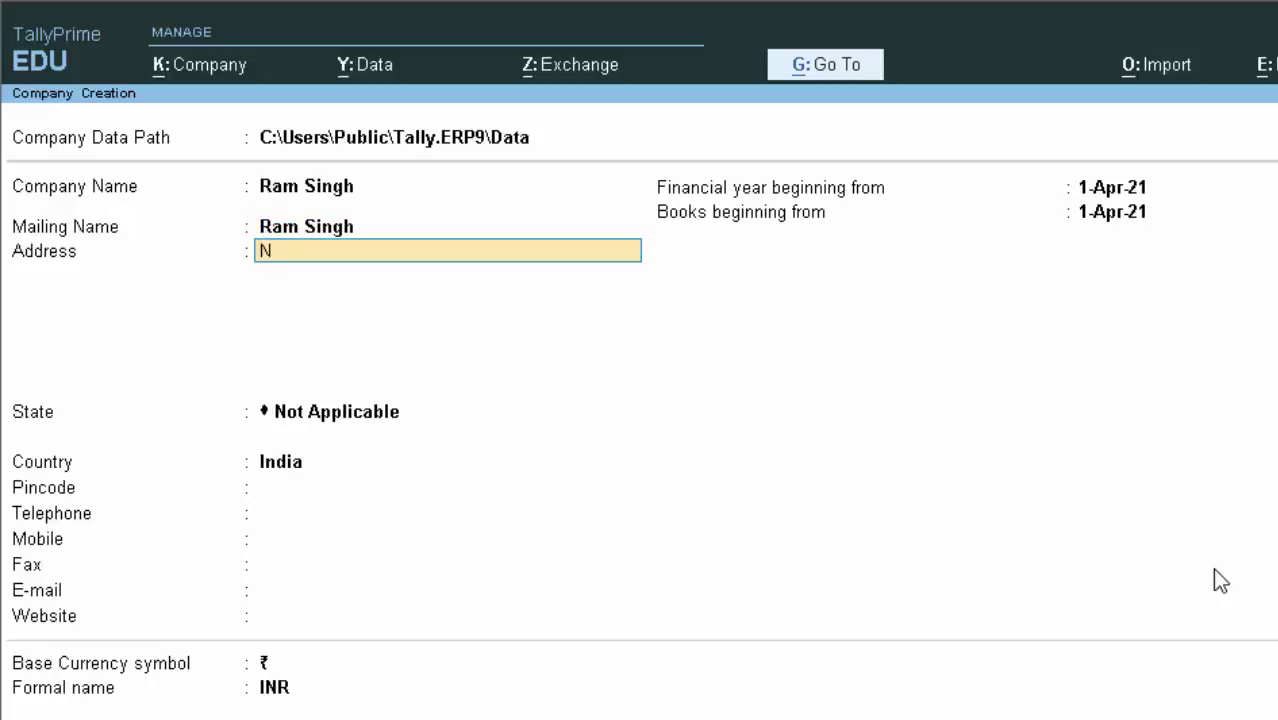
pyautogui.write('ew colony')
pyautogui.write(' Deo')
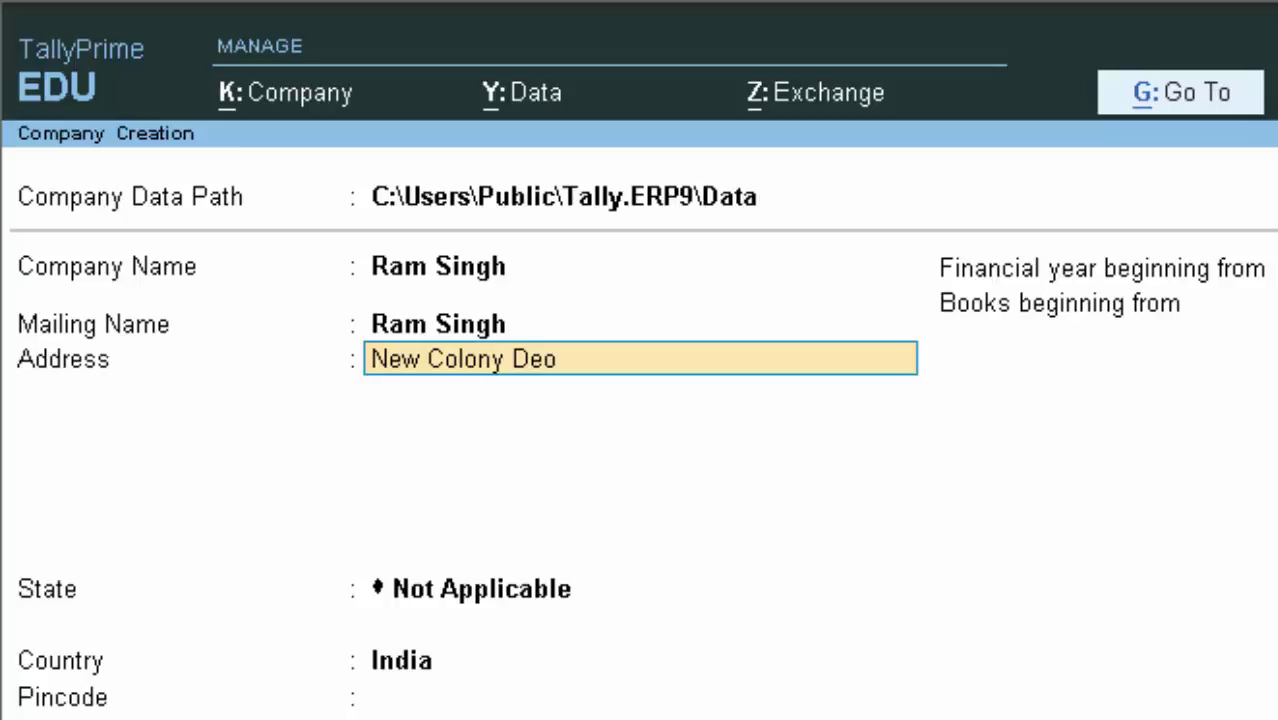
pyautogui.write('ria')
pyautogui.press('Return')
pyautogui.press('Return')
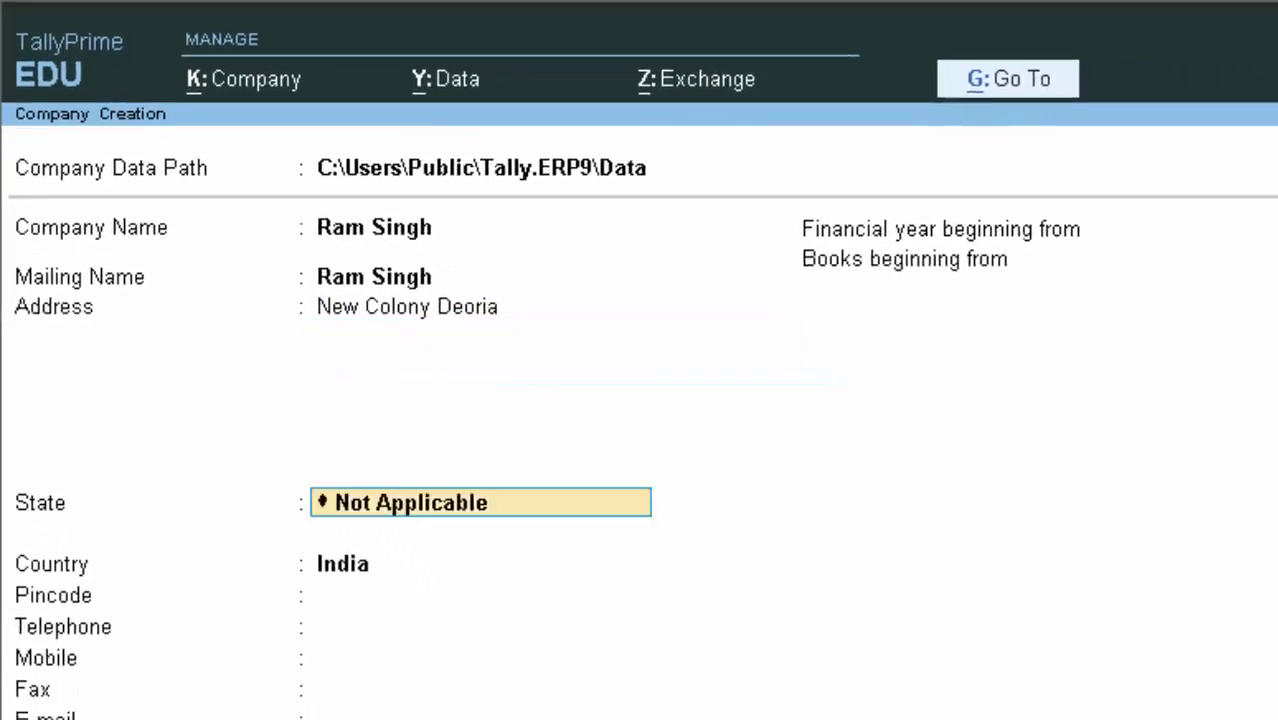
pyautogui.write('U')
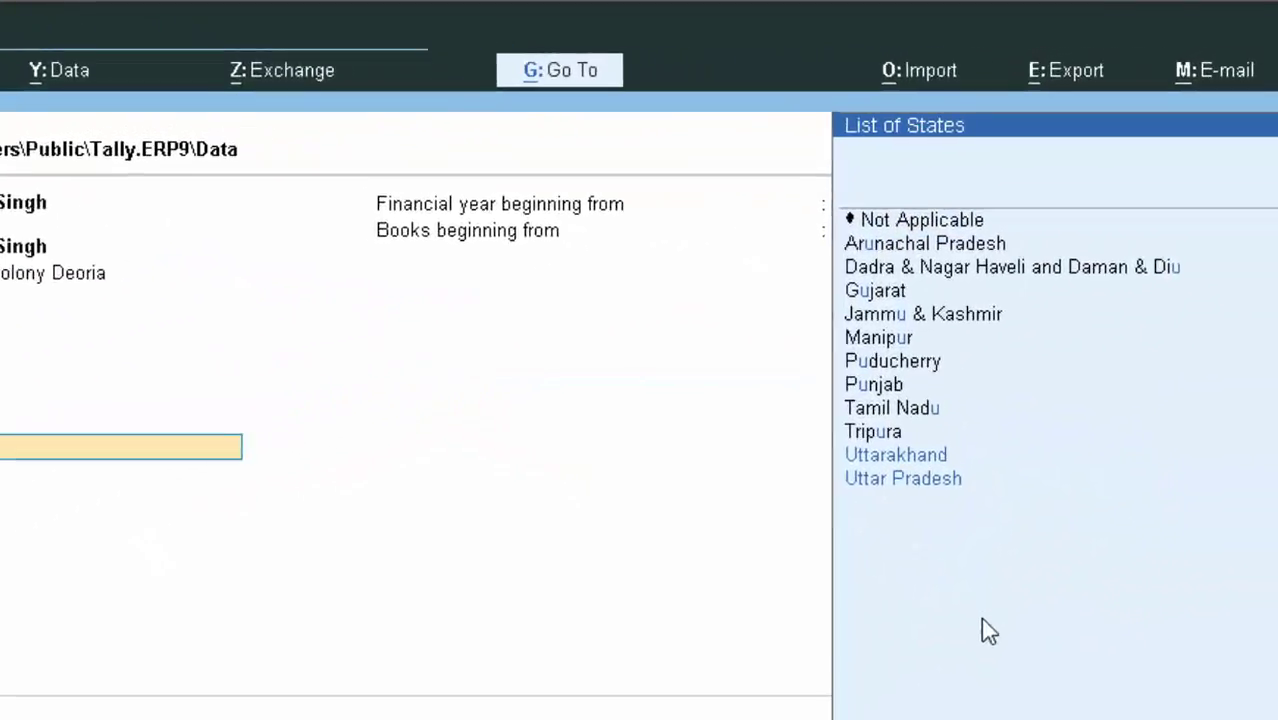
pyautogui.press('Down')
pyautogui.press('Return')
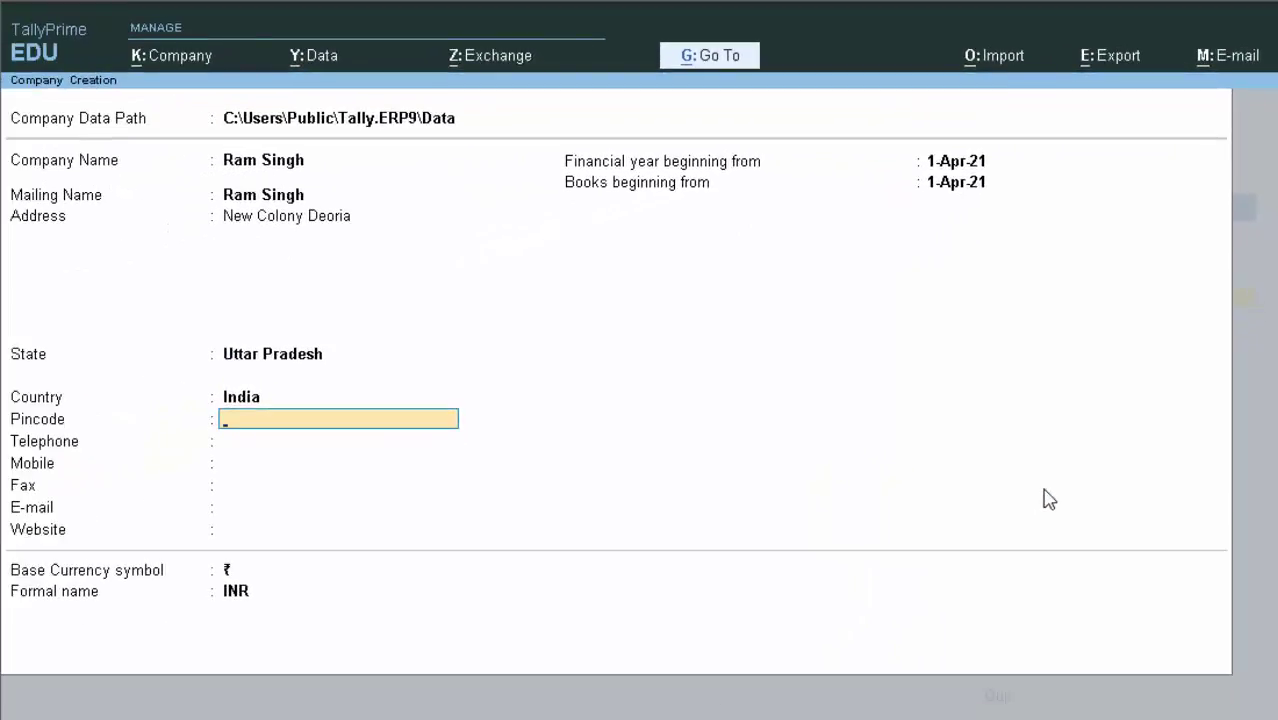
pyautogui.press('Return')
pyautogui.press('Return')
pyautogui.press('Return')
pyautogui.press('Return')
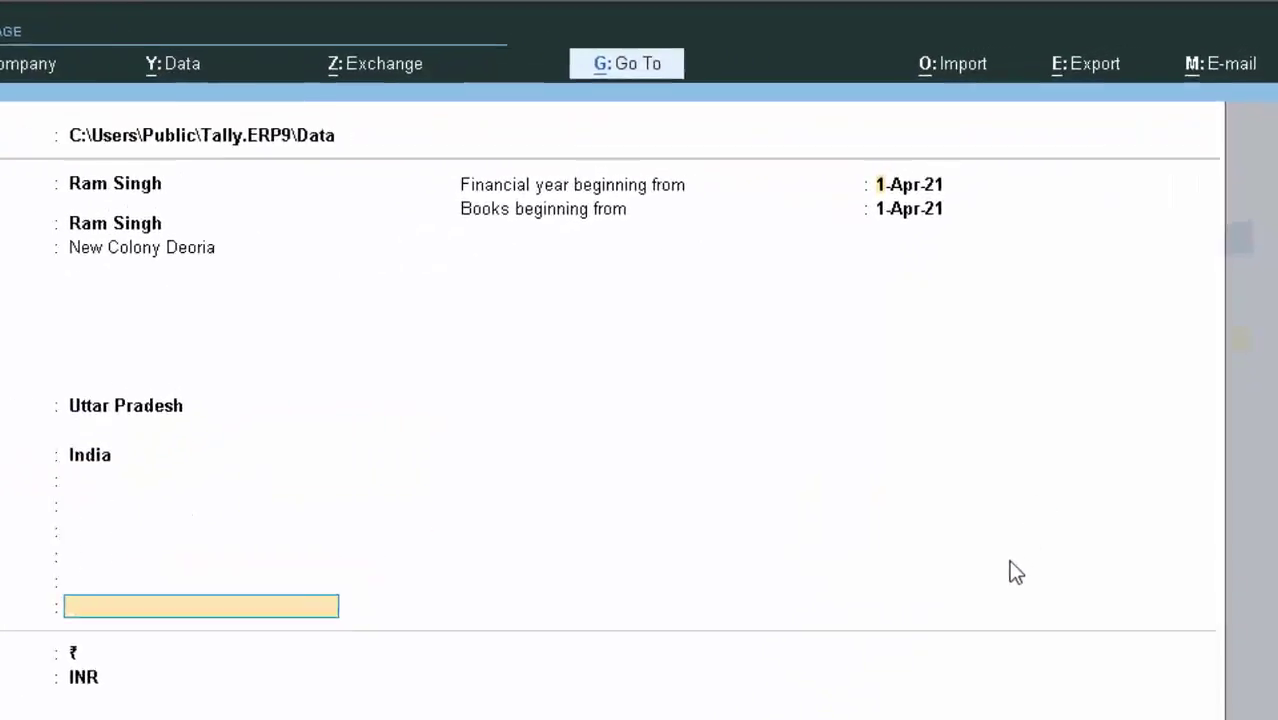
pyautogui.press('Return')
pyautogui.press('Return')
pyautogui.write('1')
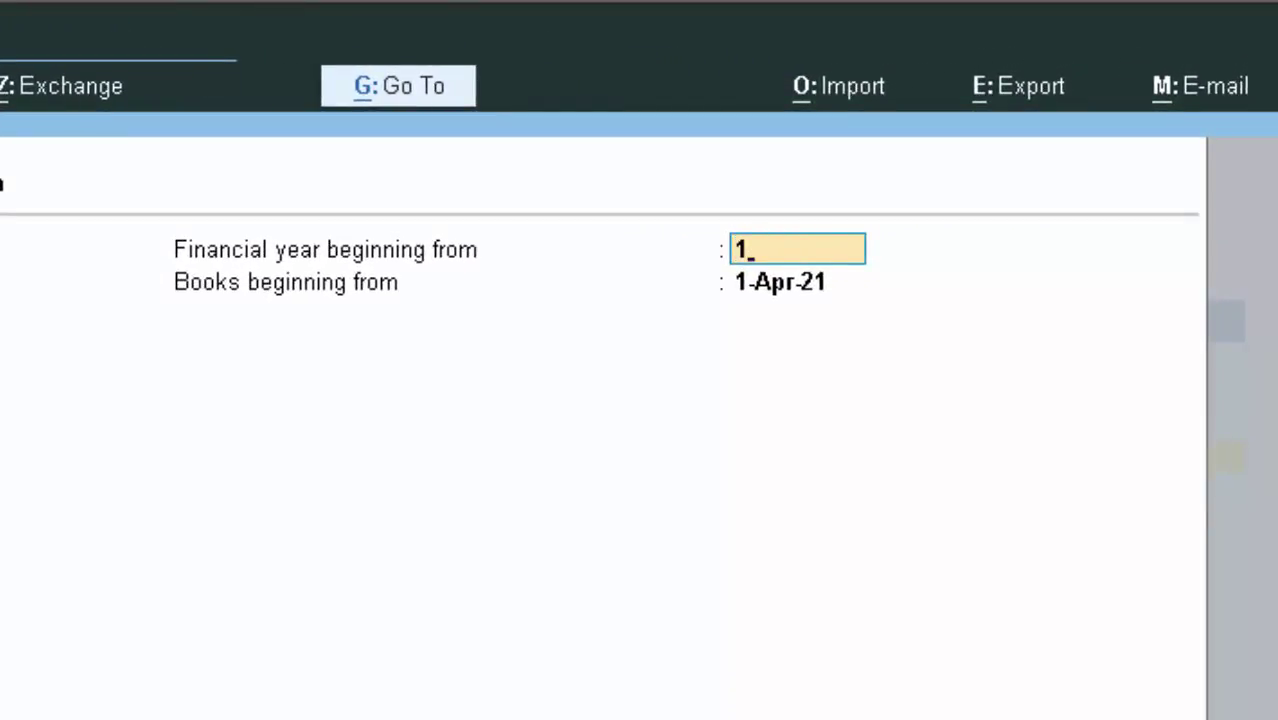
pyautogui.write('-4')
pyautogui.write('-2')
pyautogui.write('0')
pyautogui.press('Return')
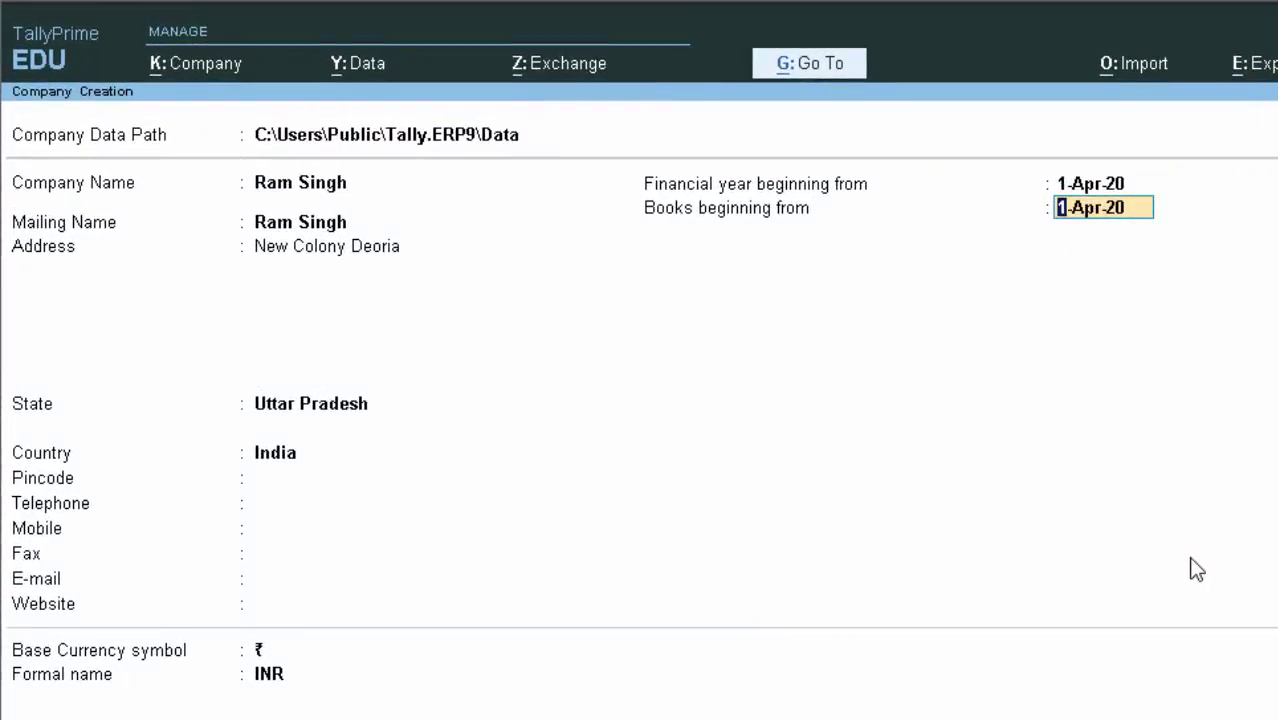
pyautogui.press('Return')
pyautogui.press('Return')
pyautogui.press('Return')
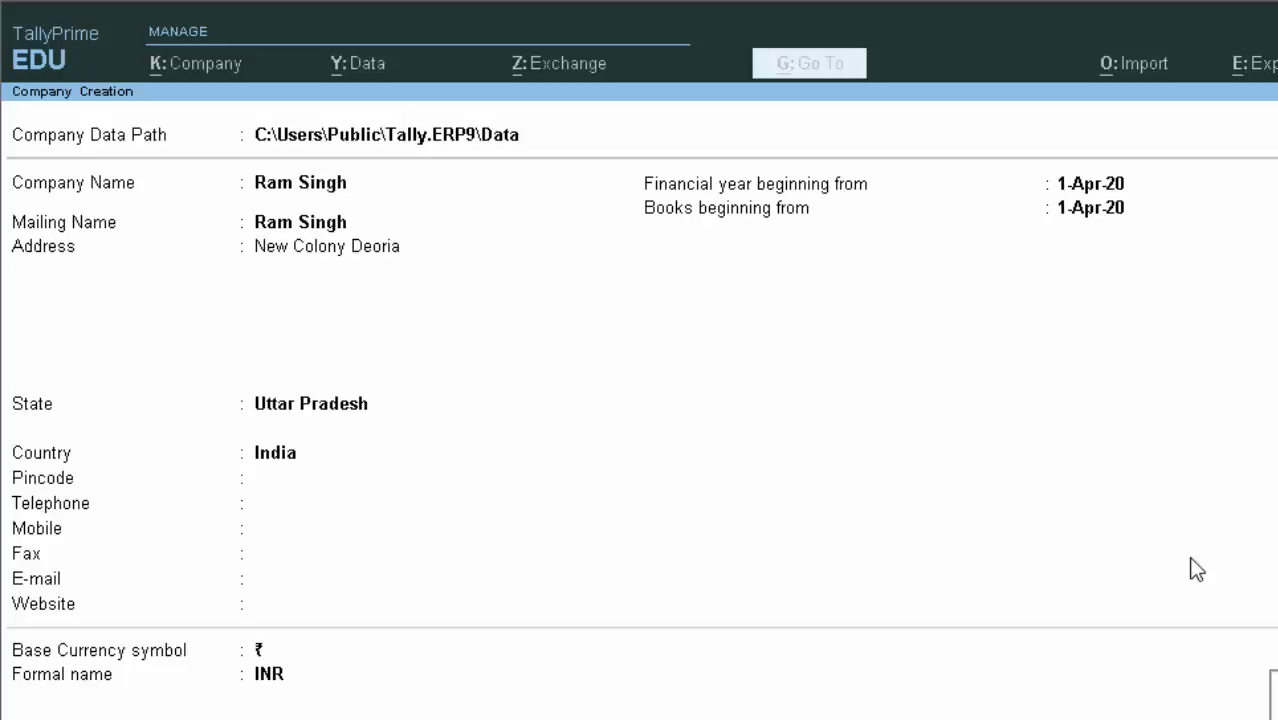
pyautogui.press('Return')
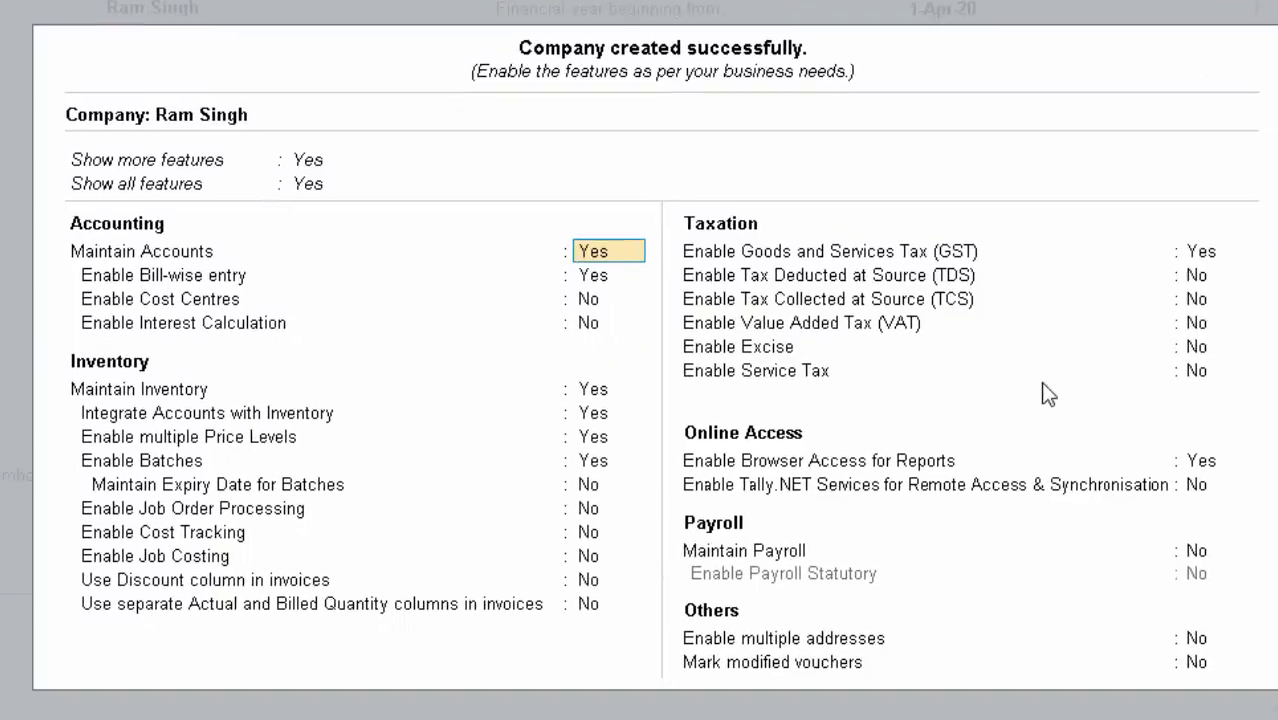
# Accept the default company features with Ctrl+A.
pyautogui.hotkey('ctrl', 'a')
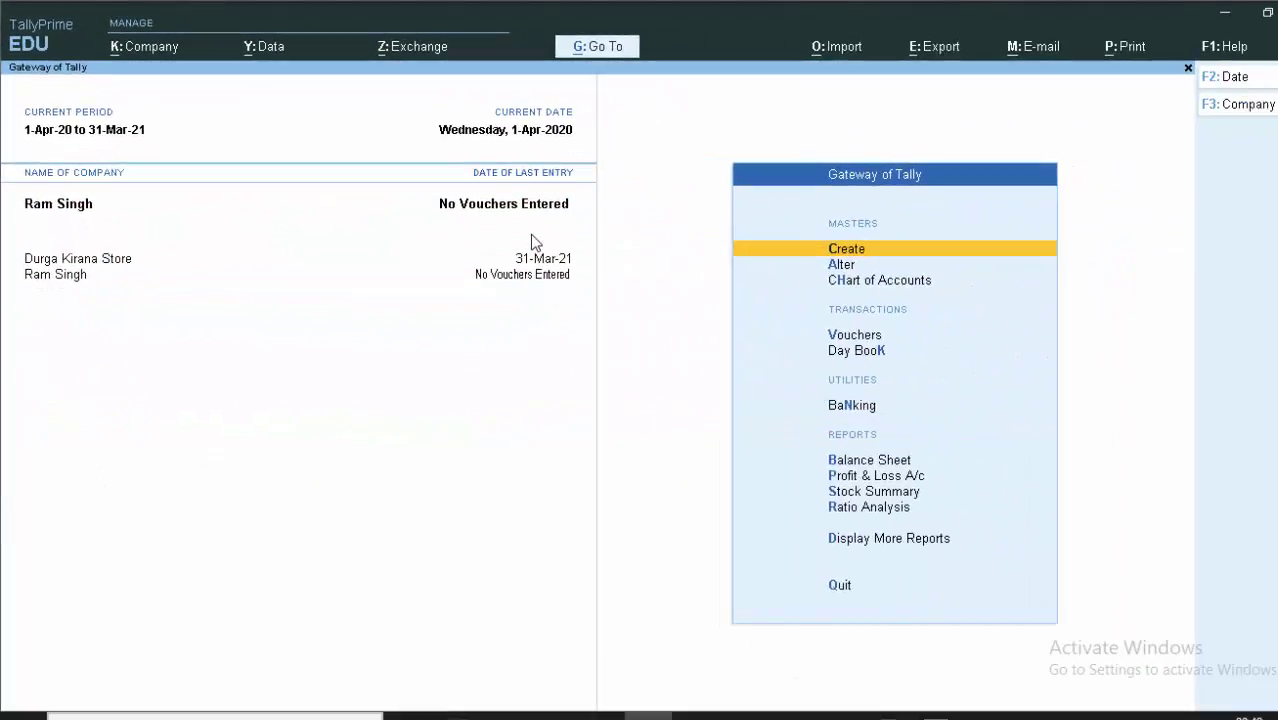
# Open voucher entry and switch the voucher type to Purchase.
pyautogui.press('v')
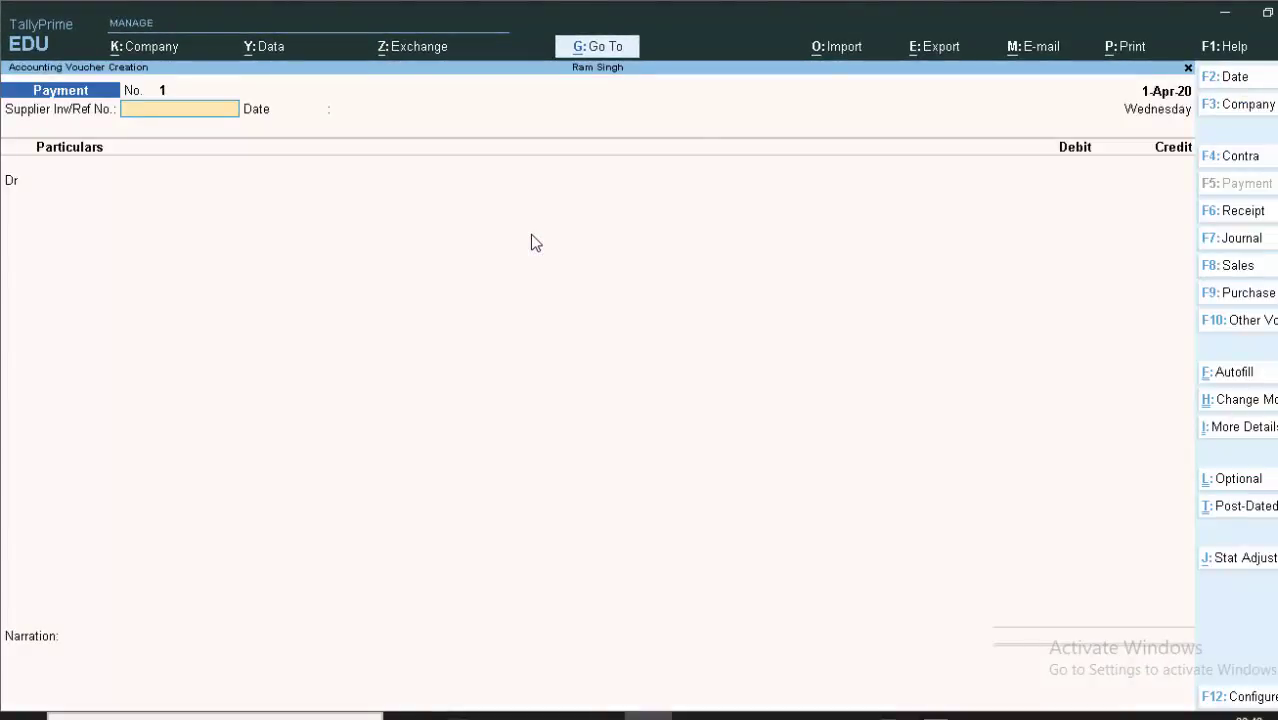
pyautogui.click(1243, 300)
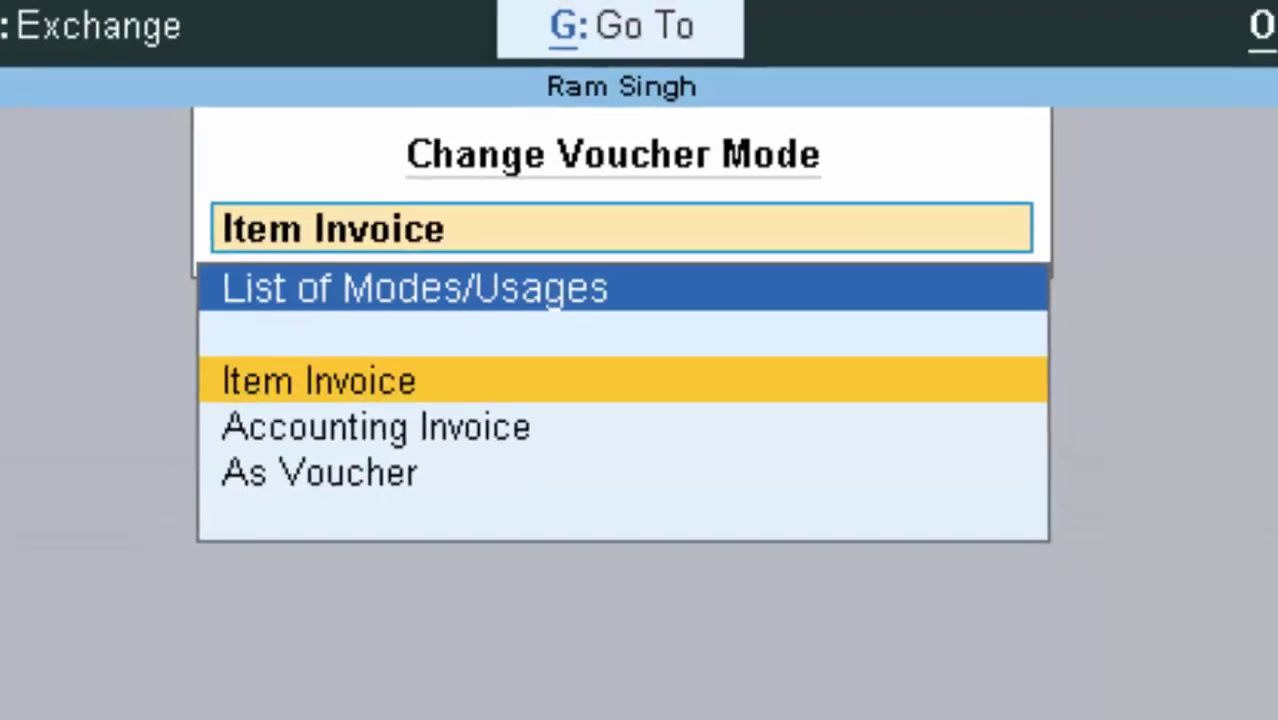
# Choose Item Invoice mode and enter supplier invoice number 67786.
pyautogui.press('Return')
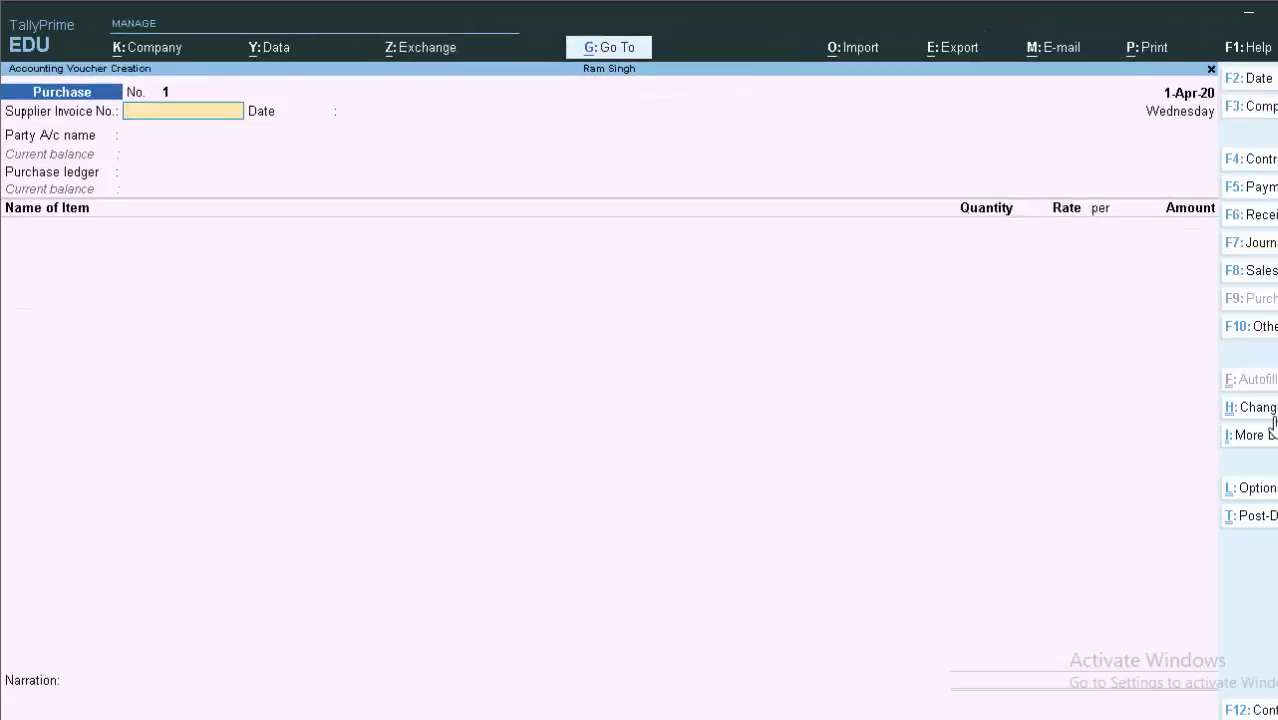
pyautogui.write('67786')
pyautogui.press('Return')
pyautogui.press('Return')
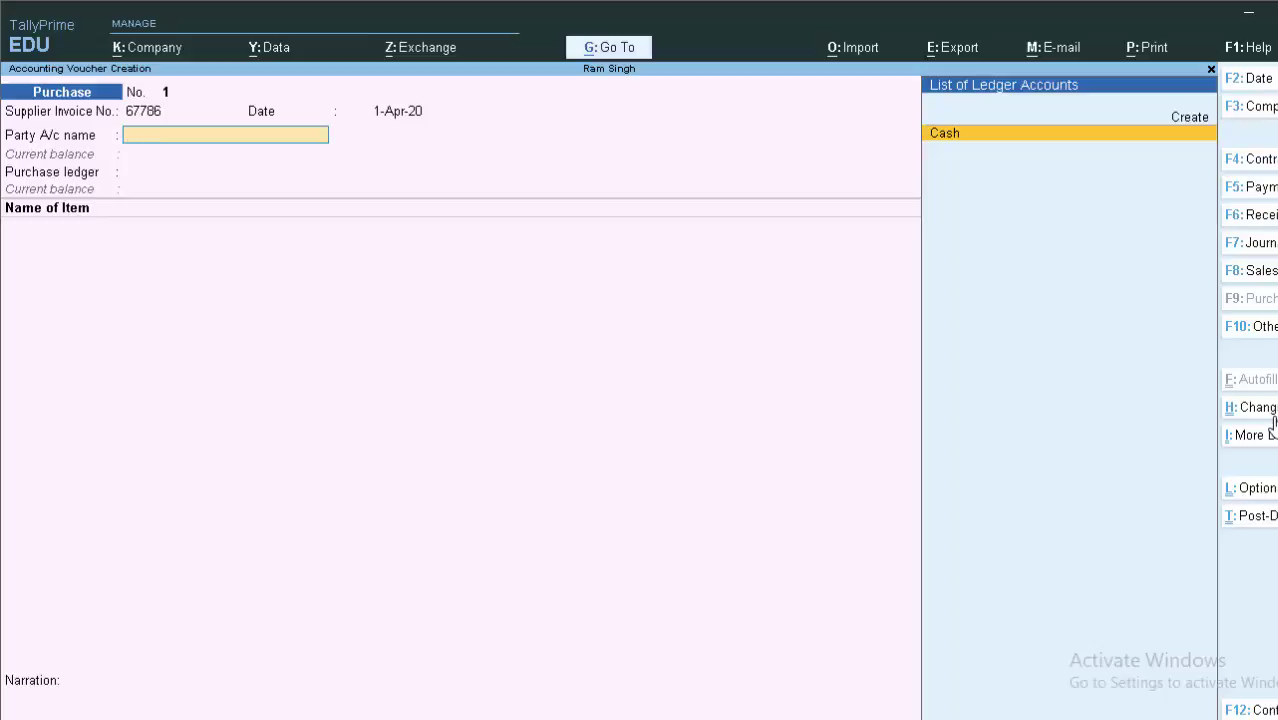
# Select Cash as the party account and set GST registration type to Regular.
pyautogui.press('Return')
pyautogui.press('Return')
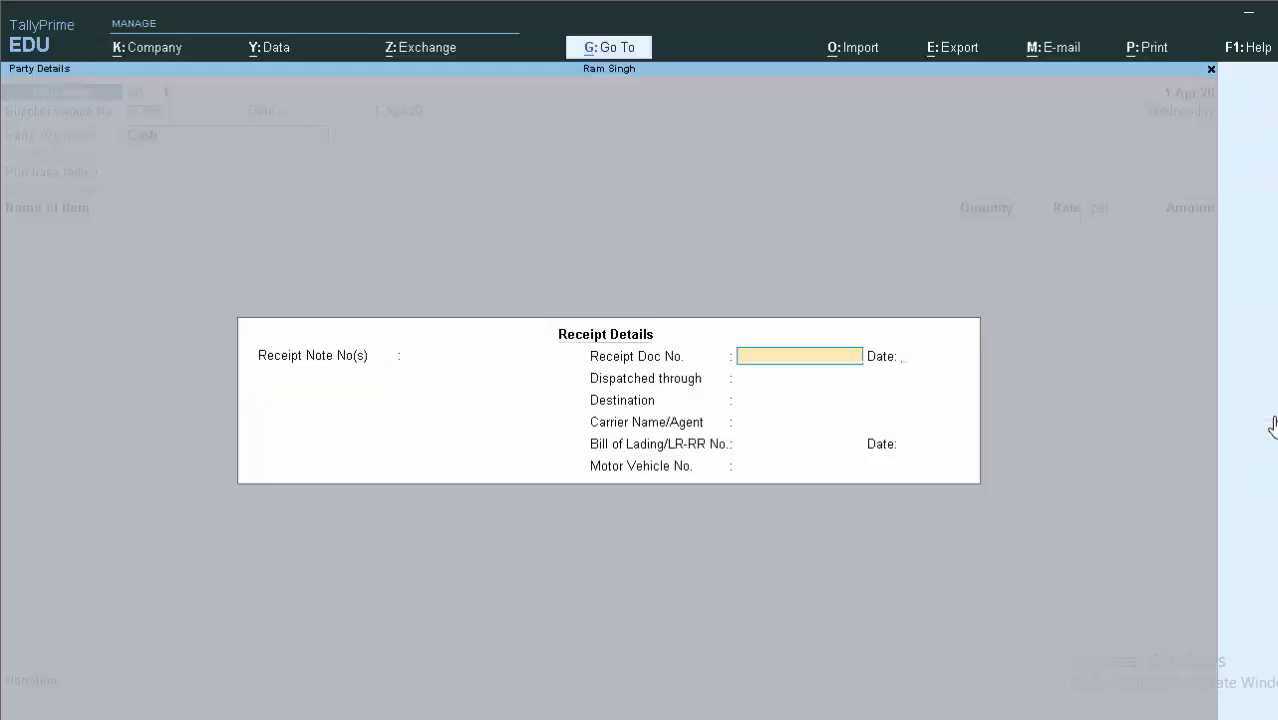
pyautogui.press('Return')
pyautogui.press('Return')
pyautogui.press('Return')
pyautogui.press('Return')
pyautogui.press('Return')
pyautogui.press('Return')
pyautogui.press('Return')
pyautogui.press('Return')
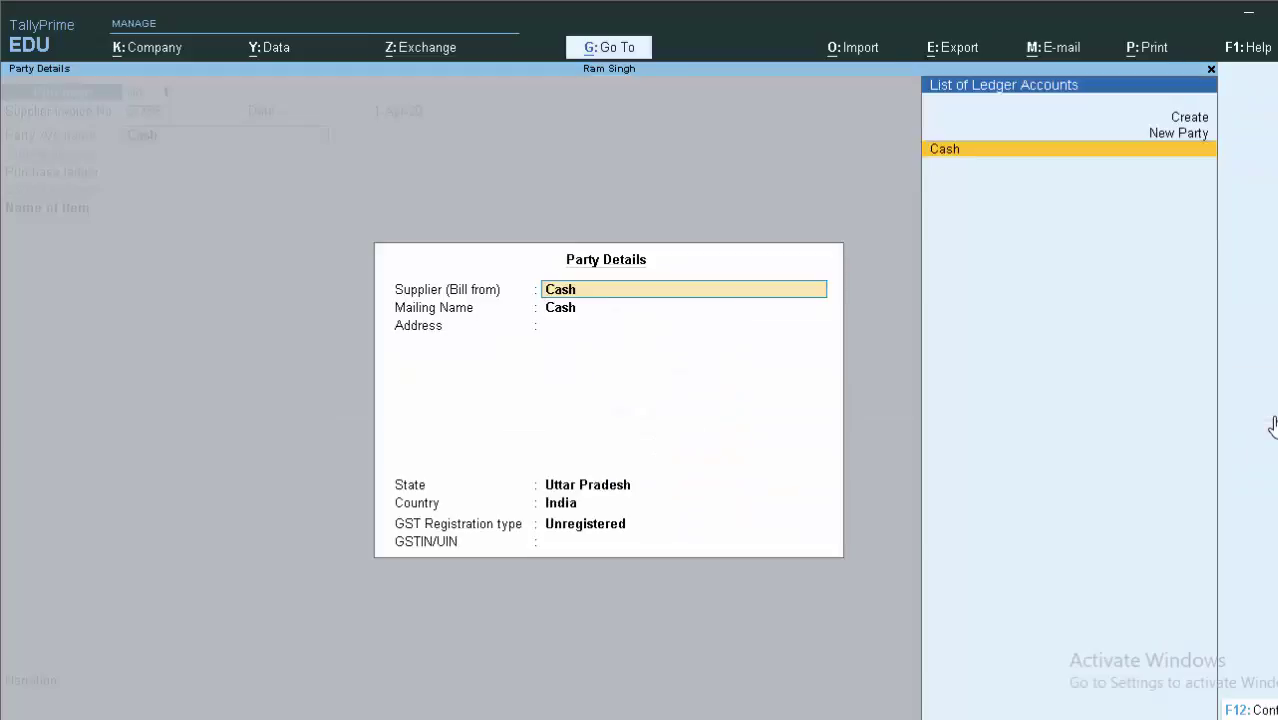
pyautogui.press('Return')
pyautogui.press('Return')
pyautogui.press('Return')
pyautogui.press('Return')
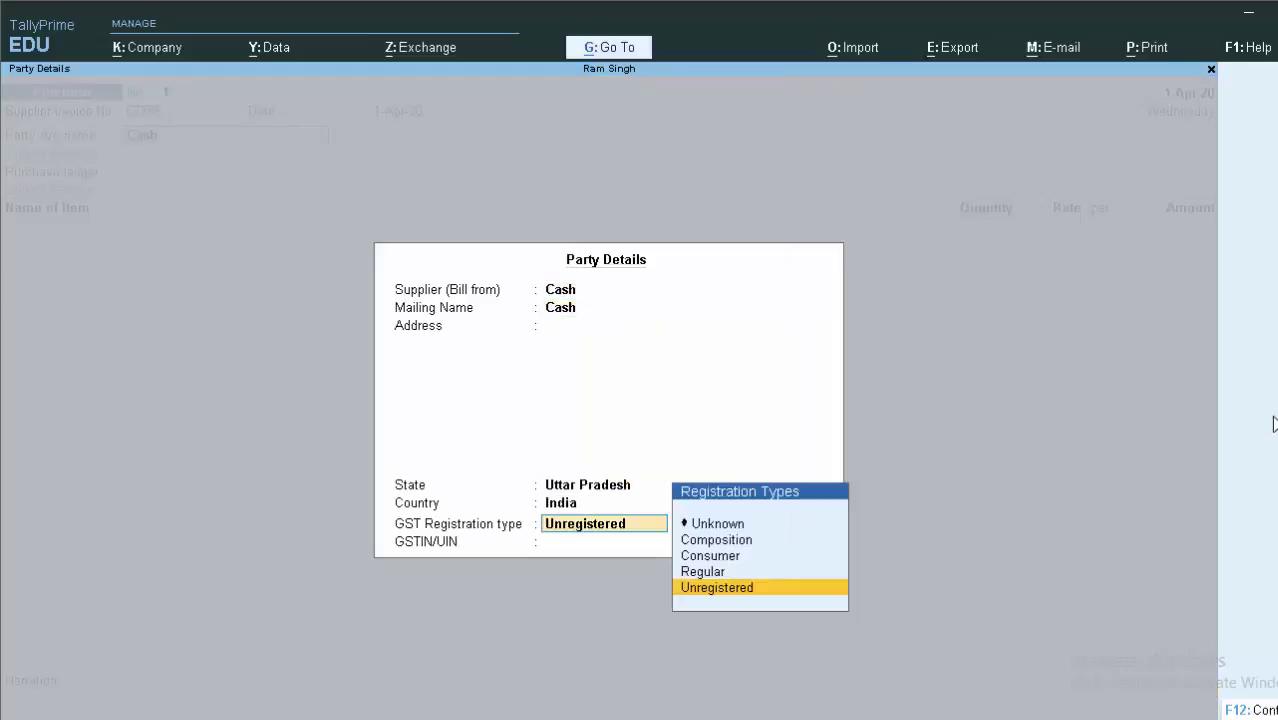
pyautogui.press('Up')
pyautogui.press('Up')
pyautogui.press('Down')
pyautogui.press('Return')
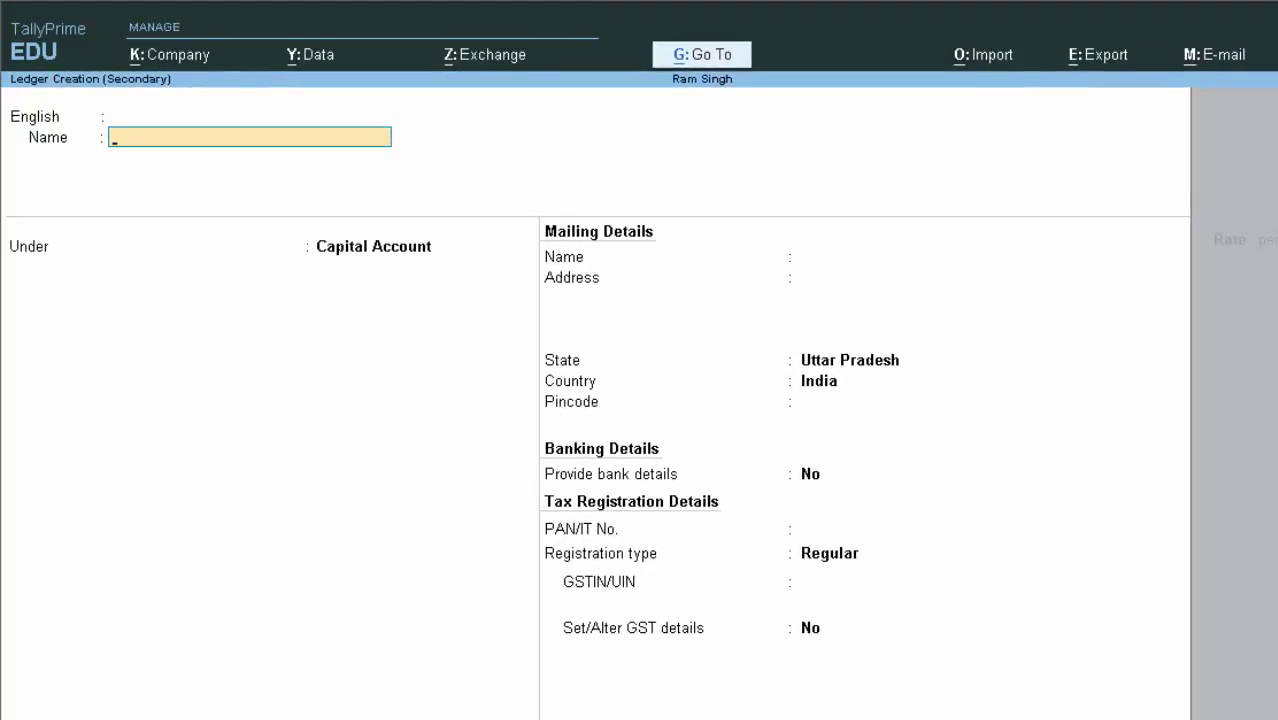
# Create the ledger 'Purchase a/c' under Purchase Accounts with default GST settings and save it.
pyautogui.write('Purchas')
pyautogui.write('e a/')
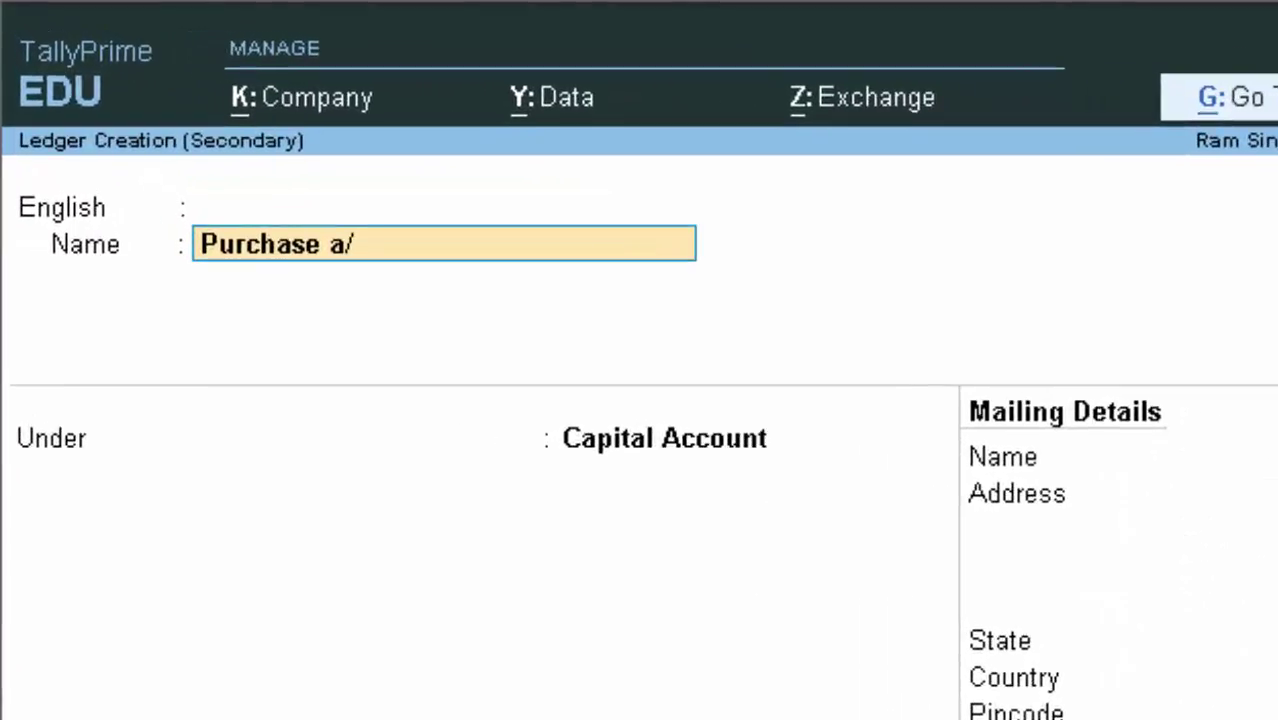
pyautogui.write('c')
pyautogui.press('Return')
pyautogui.press('Return')
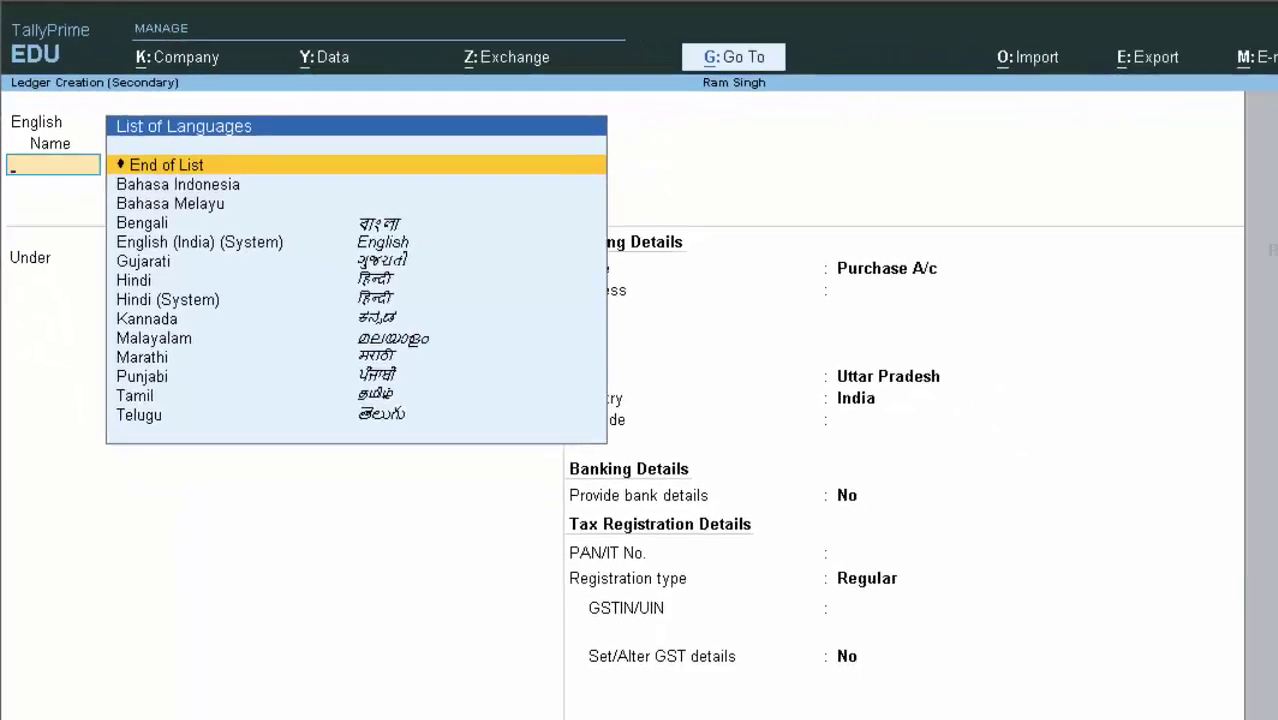
pyautogui.press('Return')
pyautogui.write('Purchase Accounts')
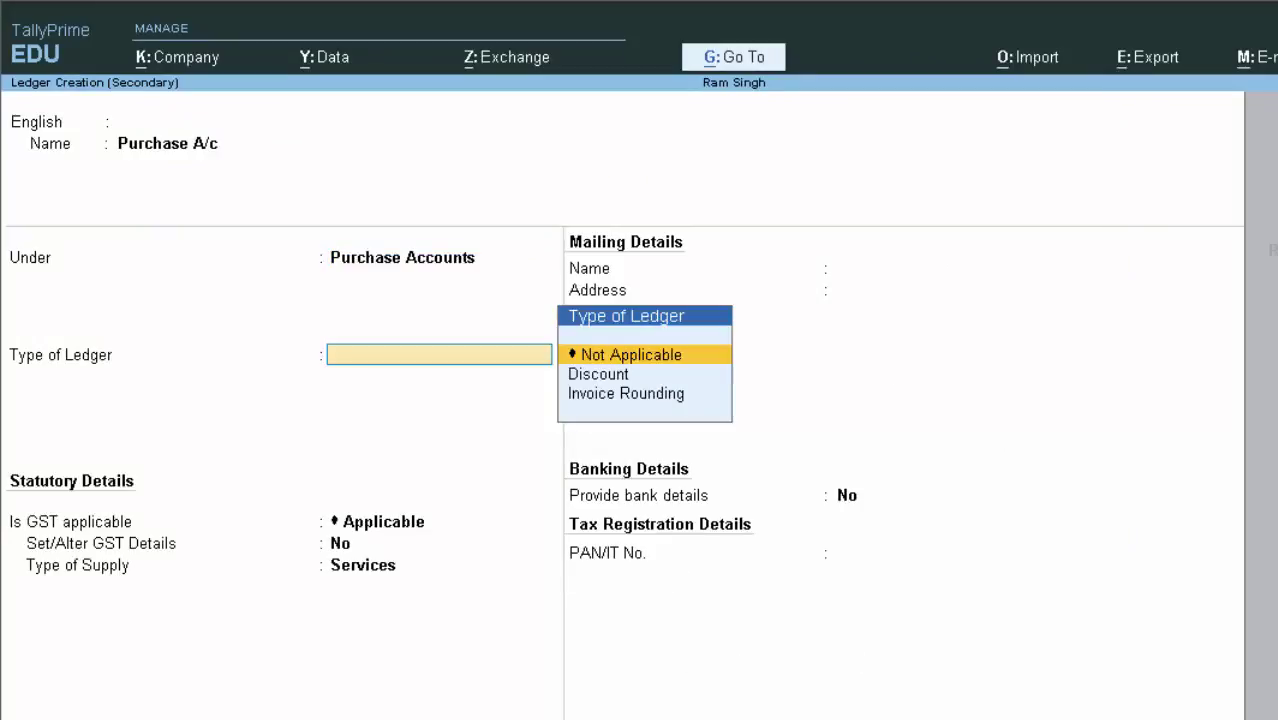
pyautogui.press('Return')
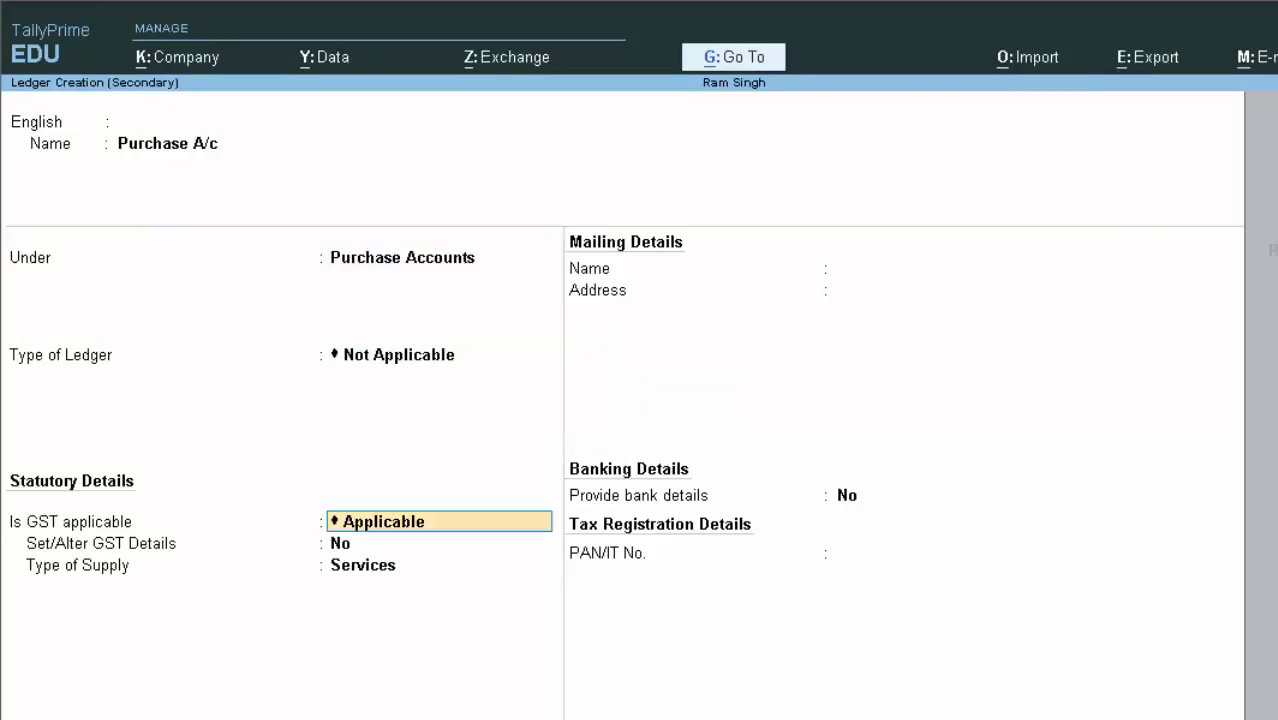
pyautogui.press('Return')
pyautogui.press('Return')
pyautogui.press('Return')
pyautogui.hotkey('ctrl', 'a')
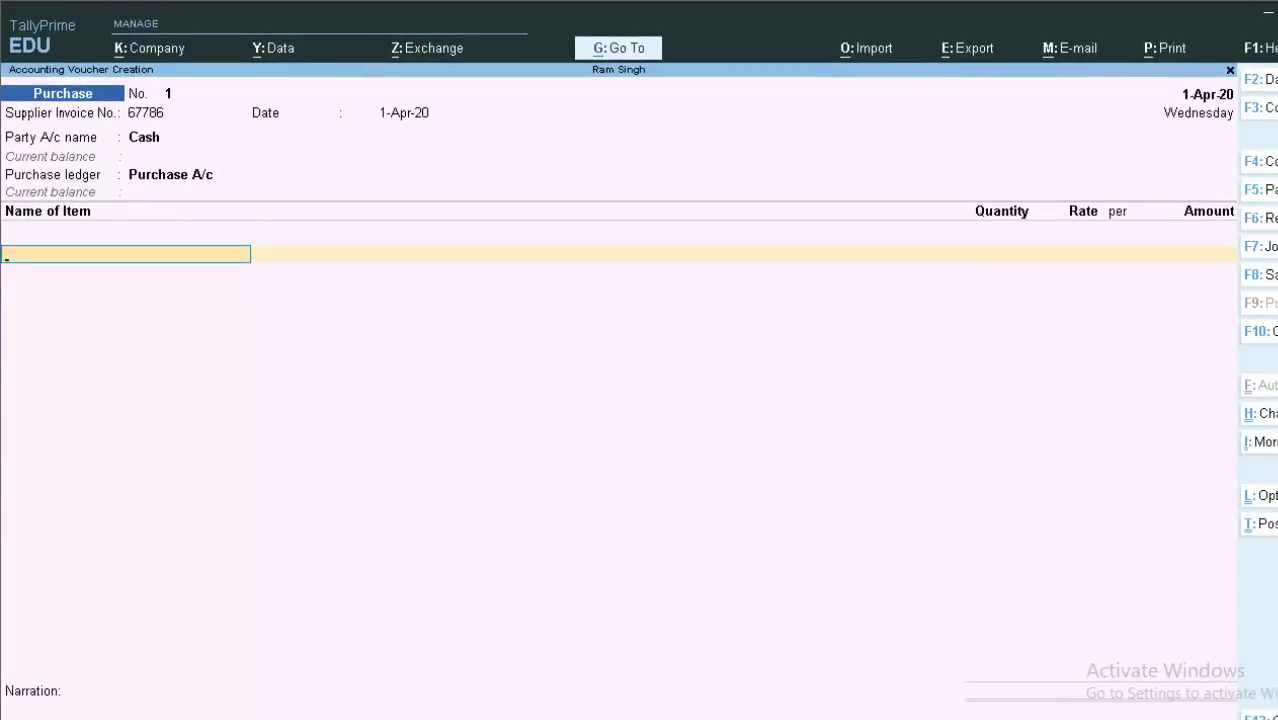
# Open a new stock item from the item line and name it Python Book.
pyautogui.hotkey('alt', 'c')
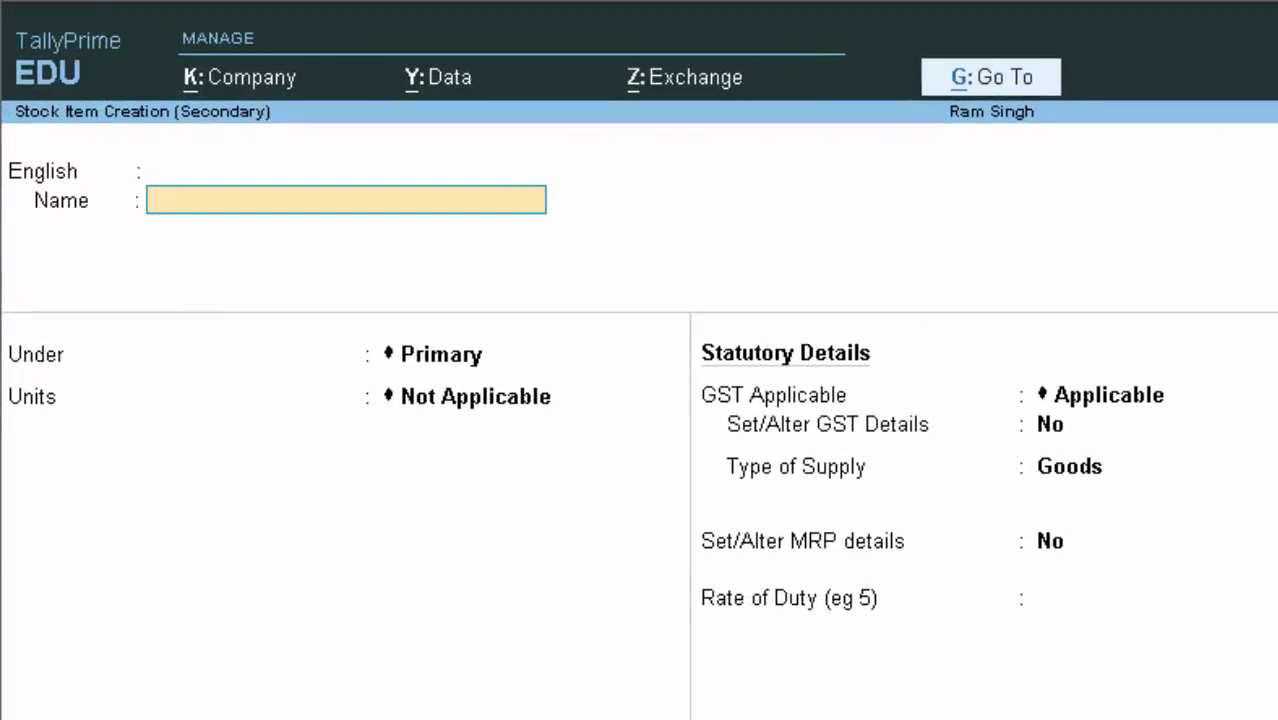
pyautogui.write('P')
pyautogui.write('ython')
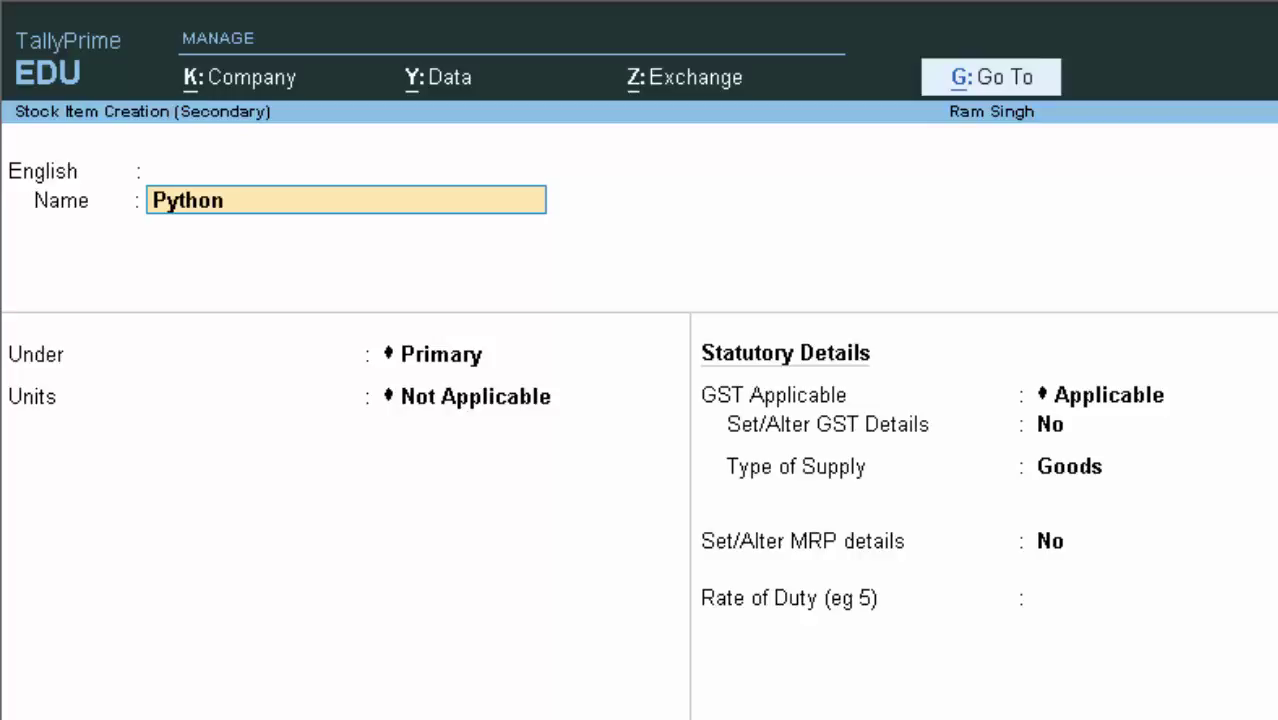
pyautogui.write(' Book')
pyautogui.press('Return')
pyautogui.press('Return')
pyautogui.press('Return')
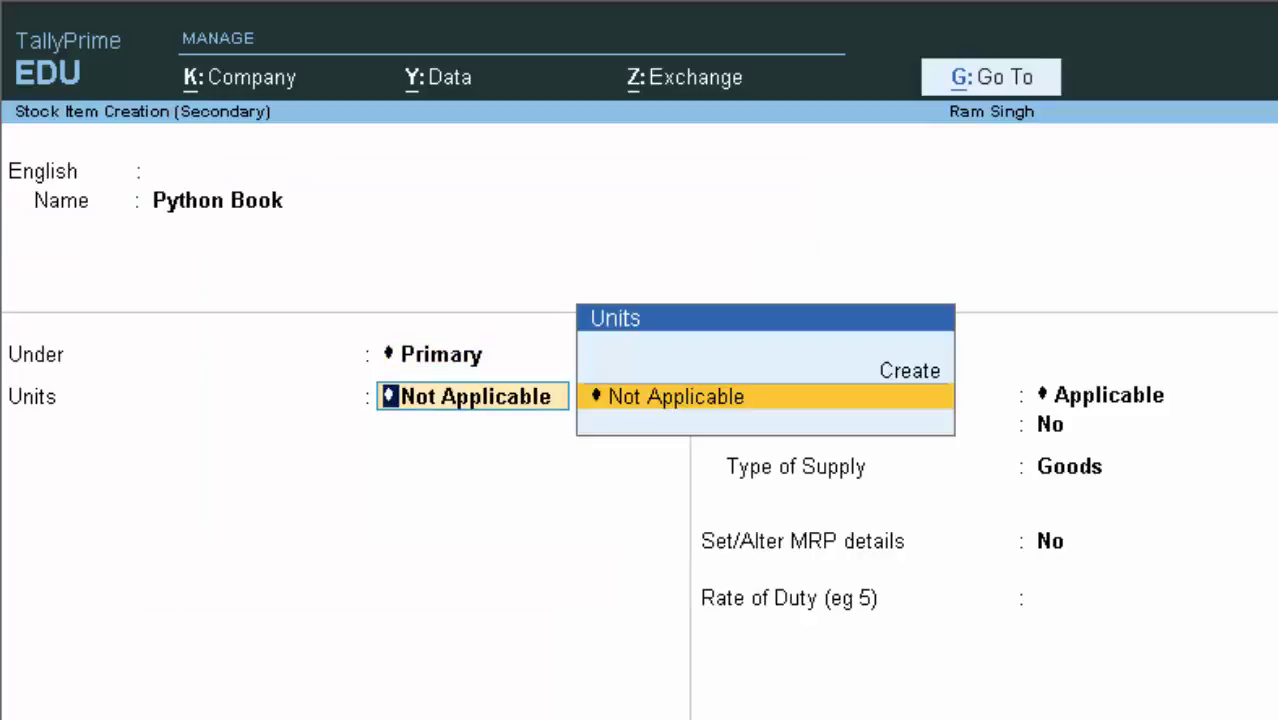
# Create unit Nos (formal name Numbers, UQC NOS-NUMBERS) with alternate units Not Applicable for Python Book.
pyautogui.press('Up')
pyautogui.press('Return')
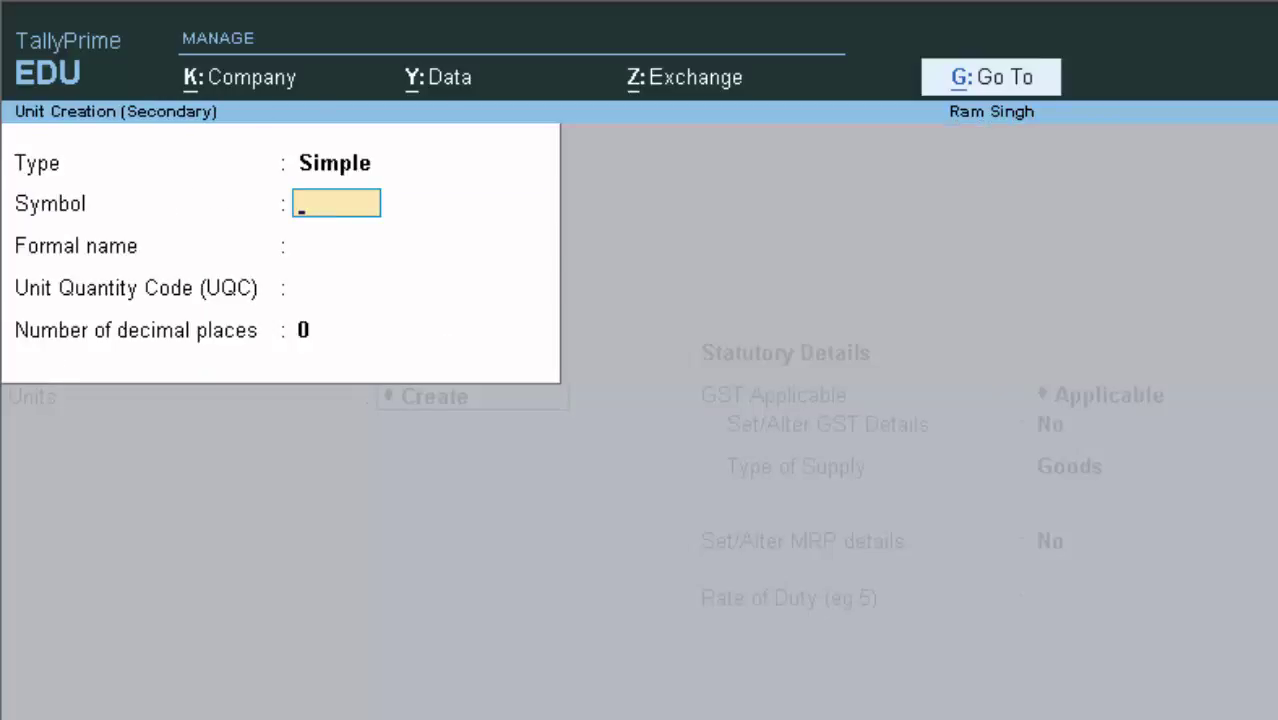
pyautogui.write('N')
pyautogui.write('os')
pyautogui.press('Return')
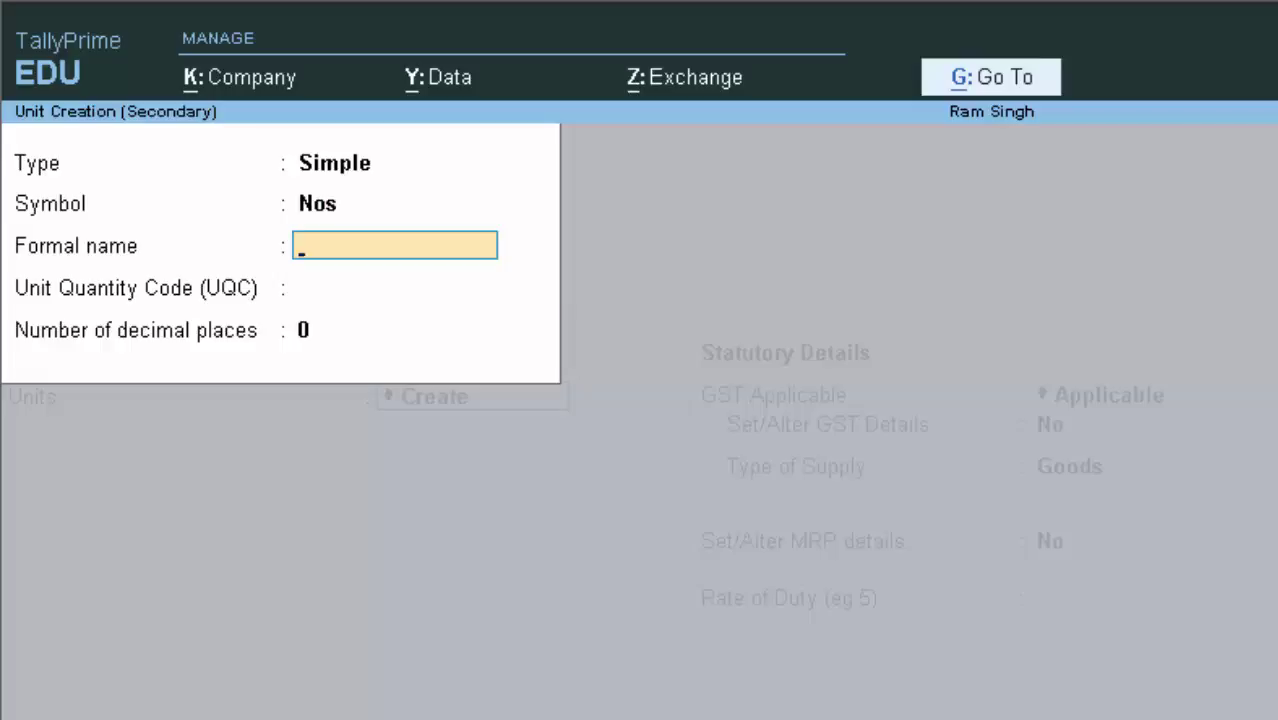
pyautogui.write('N')
pyautogui.write('umb')
pyautogui.write('ers')
pyautogui.press('Return')
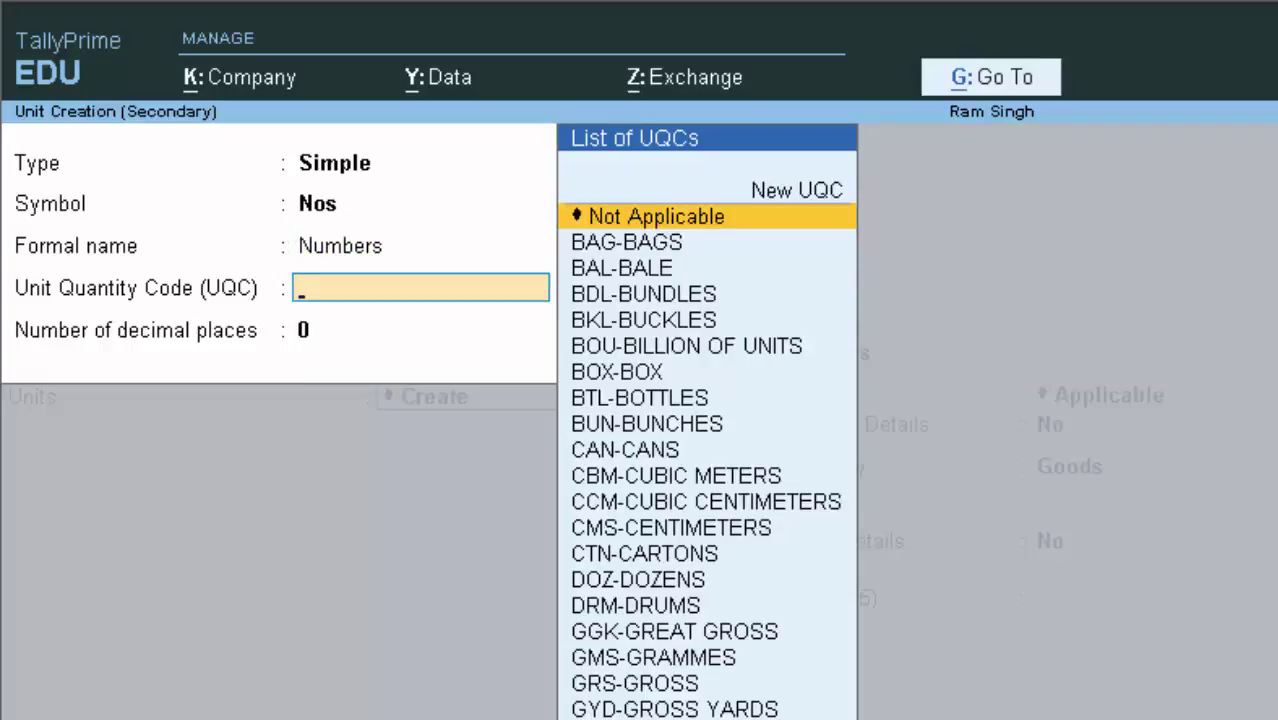
pyautogui.write('n')
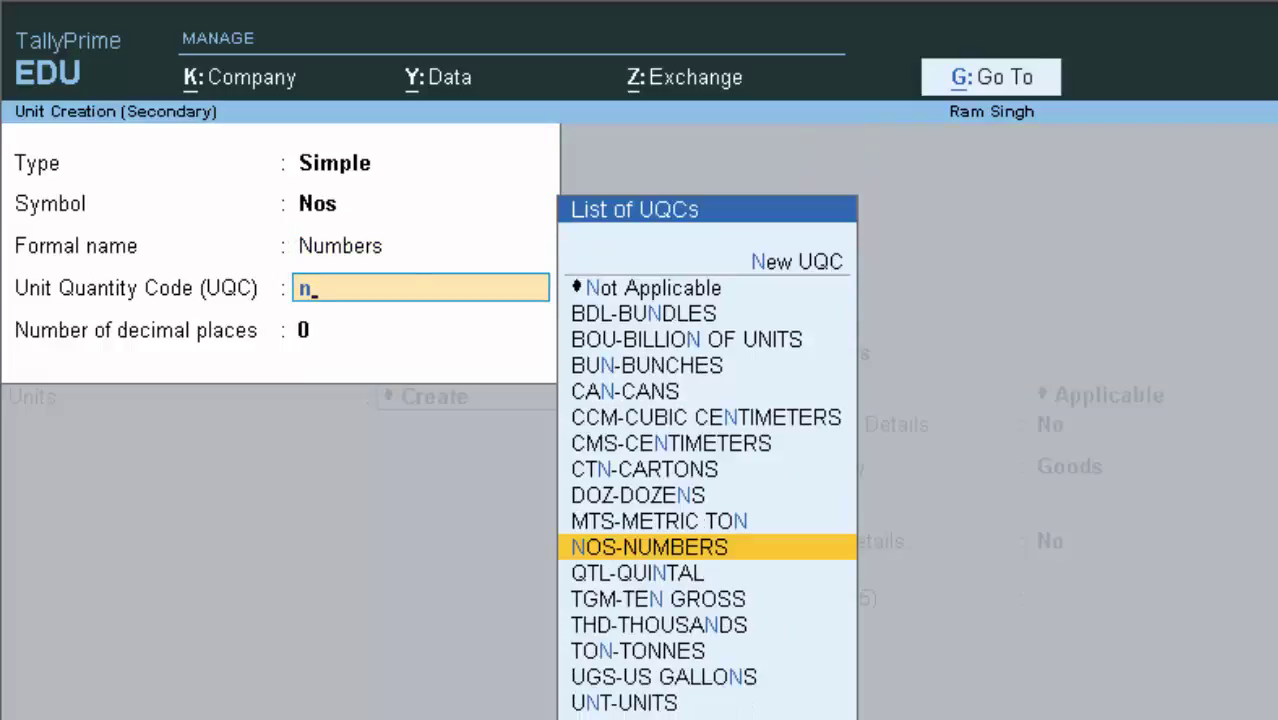
pyautogui.press('Return')
pyautogui.press('Return')
pyautogui.press('Return')
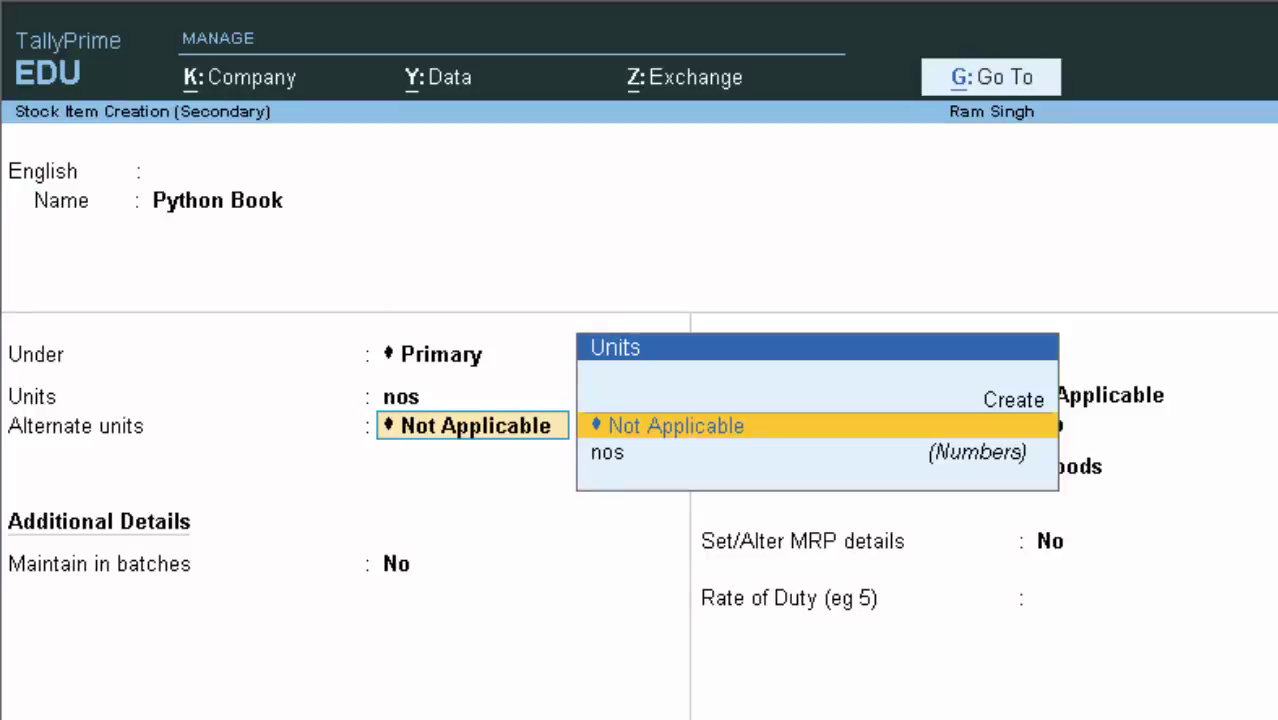
pyautogui.press('Return')
# Save the Python Book item with default GST details and enter 7 nos at 770.00 each.
pyautogui.press('Return')
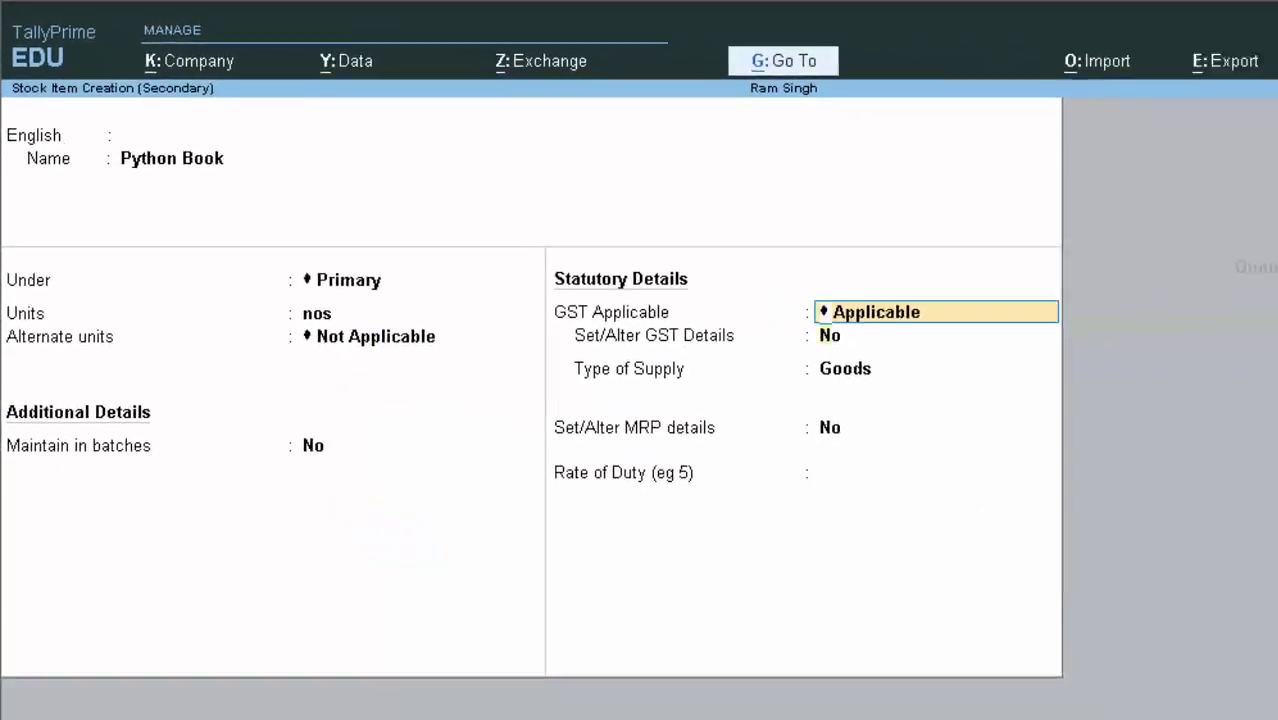
pyautogui.press('Return')
pyautogui.press('Return')
pyautogui.press('Return')
pyautogui.press('Return')
pyautogui.press('Return')
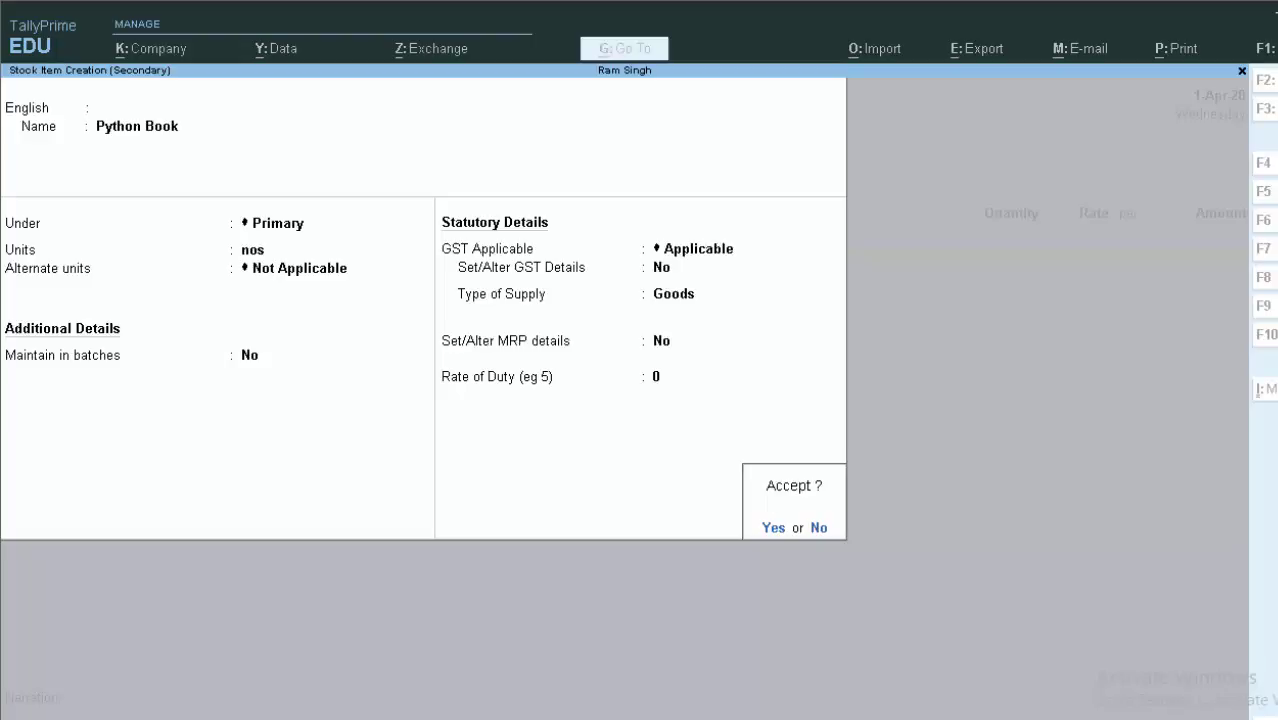
pyautogui.press('Return')
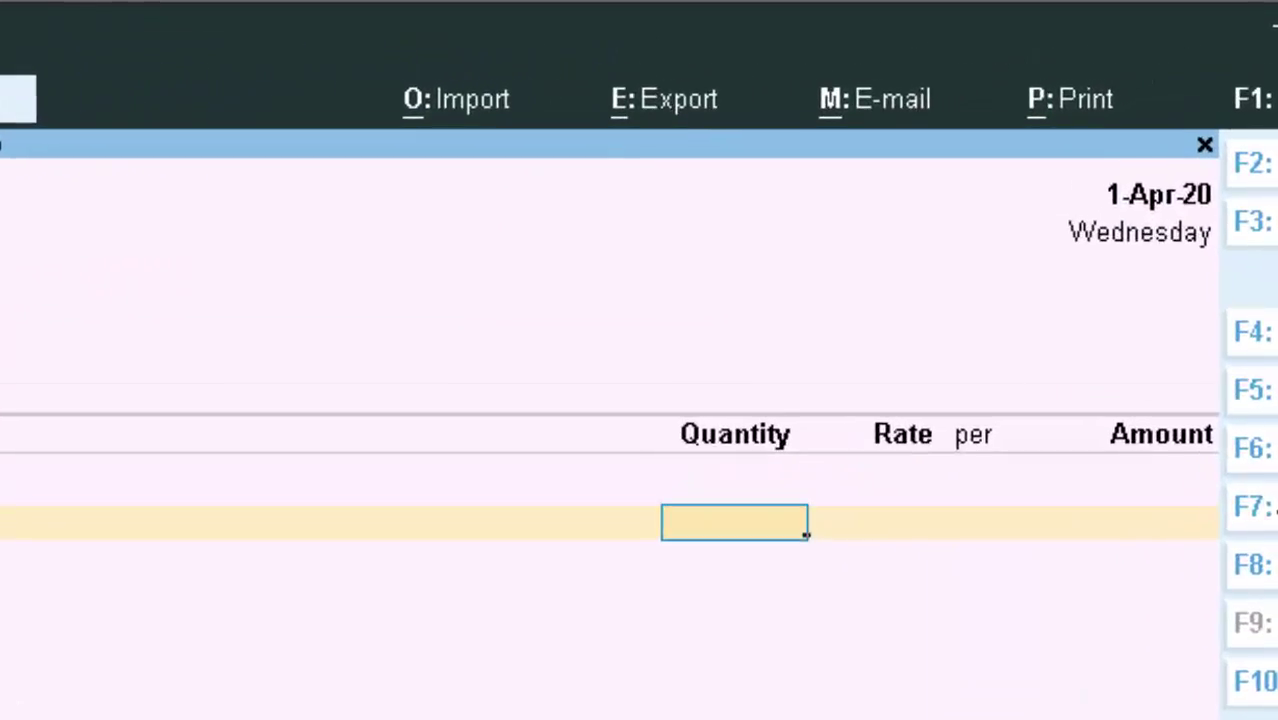
pyautogui.write('7')
pyautogui.press('Return')
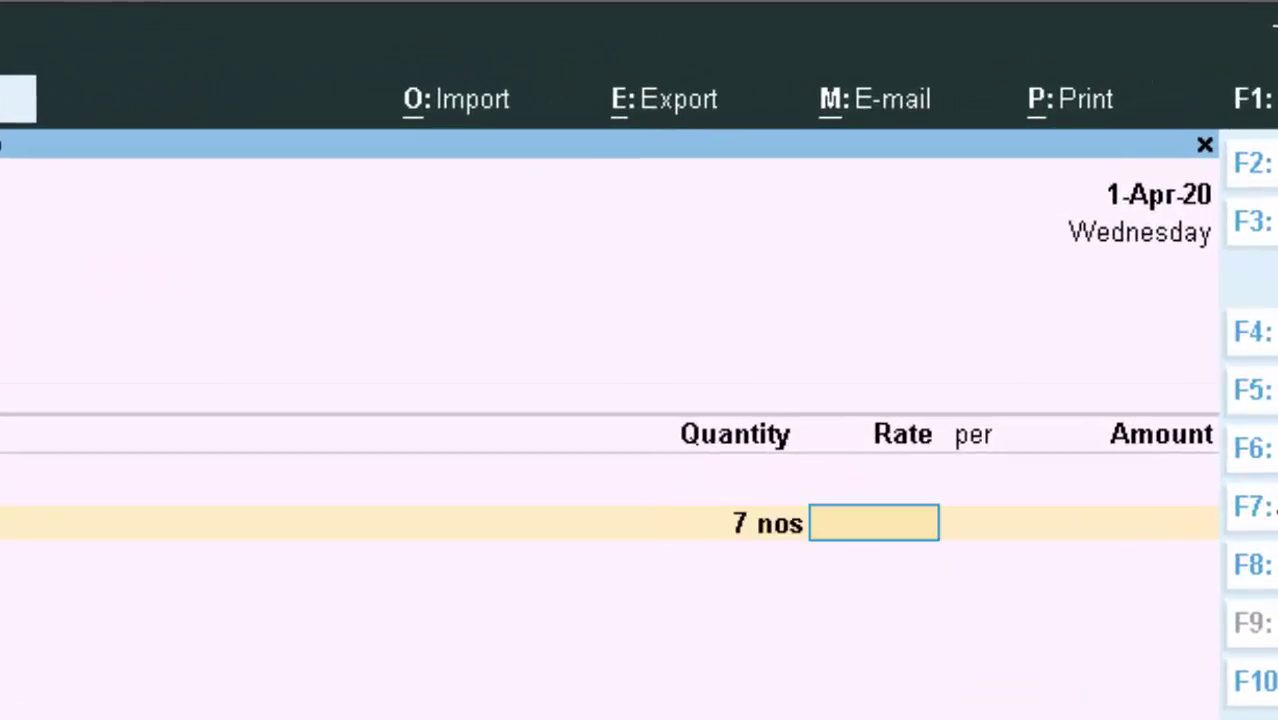
pyautogui.write('77')
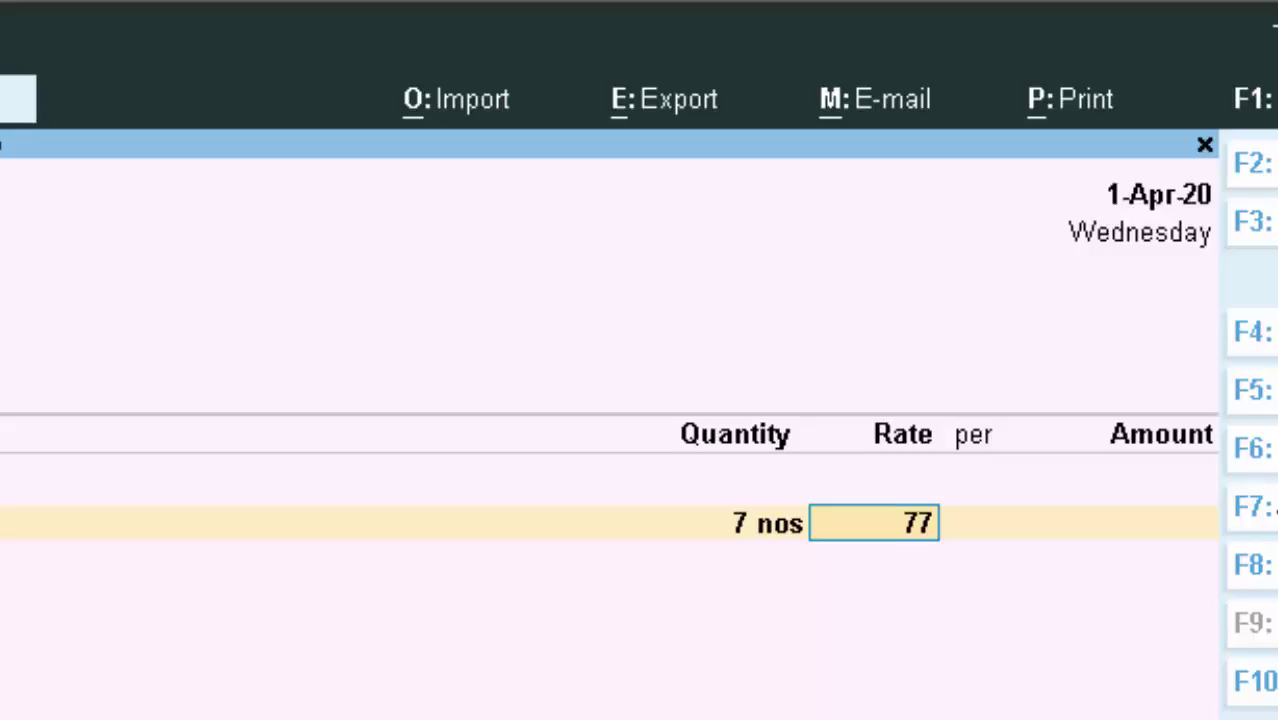
pyautogui.write('0')
pyautogui.press('Return')
# Save the purchase invoice, start a Payment voucher with reference 57886, then exit to Gateway of Tally.
pyautogui.press('Return')
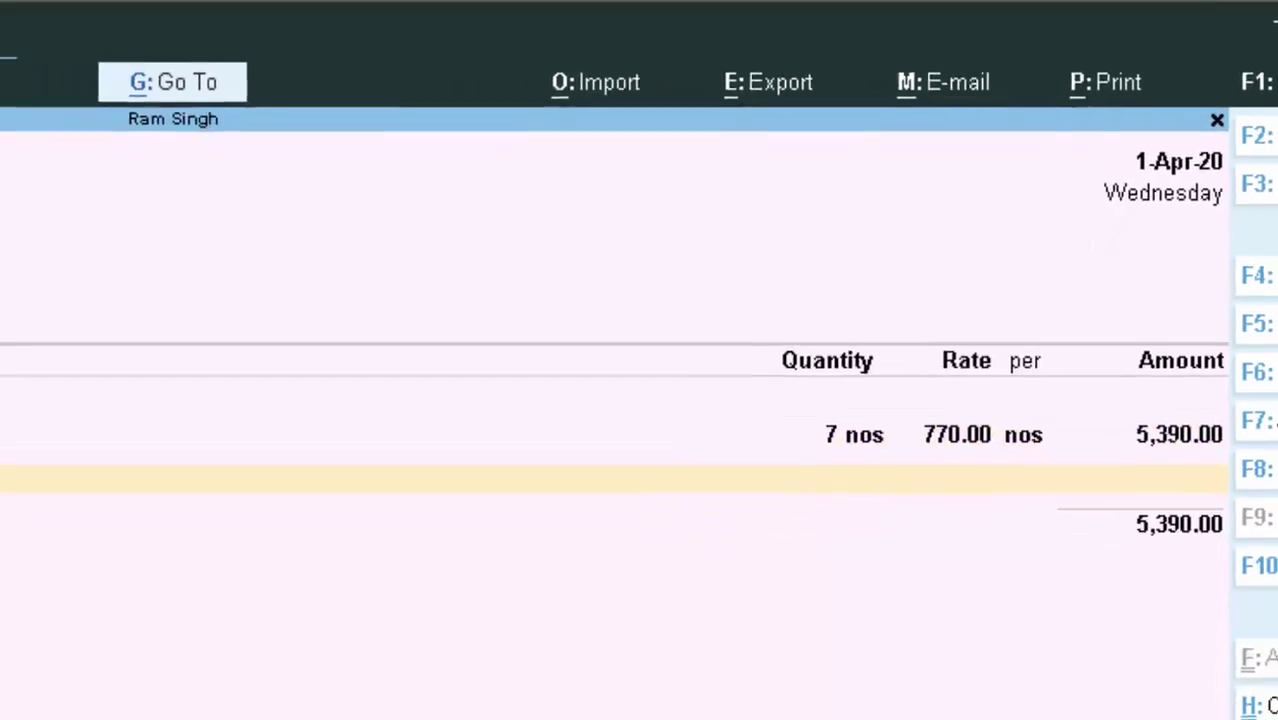
pyautogui.press('Return')
pyautogui.press('Return')
pyautogui.press('Return')
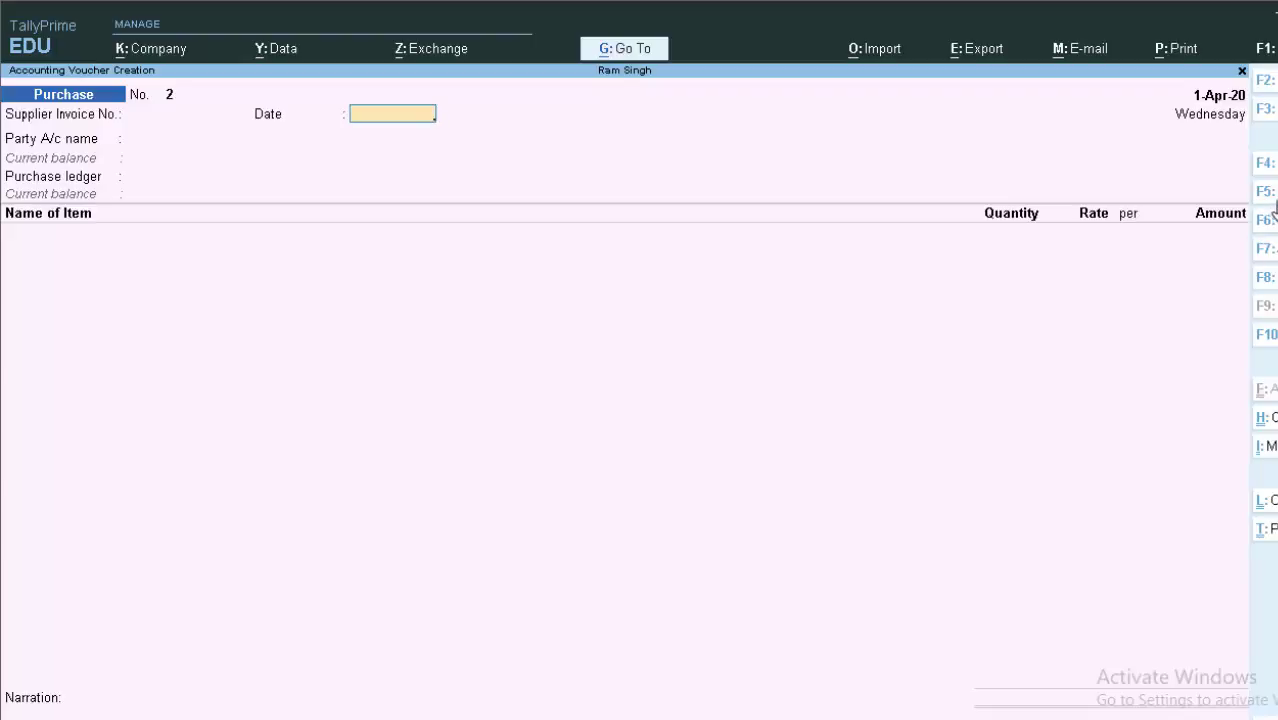
pyautogui.press('F5')
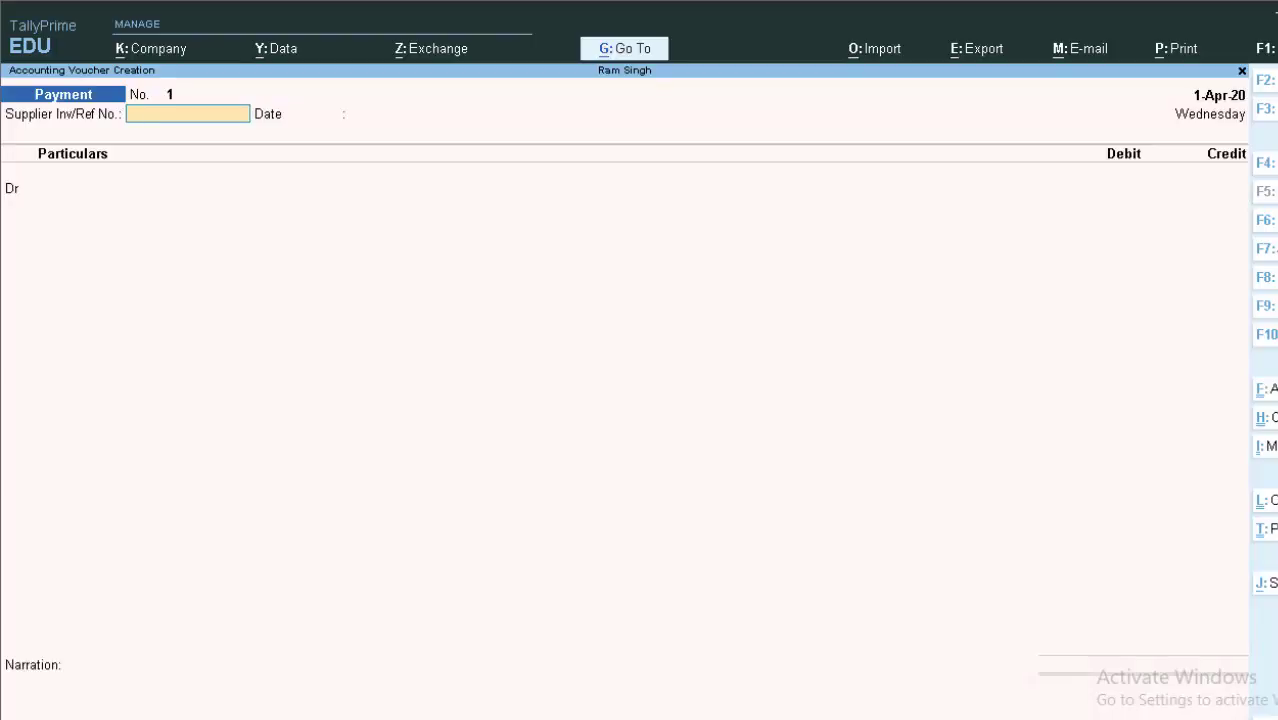
pyautogui.write('57886')
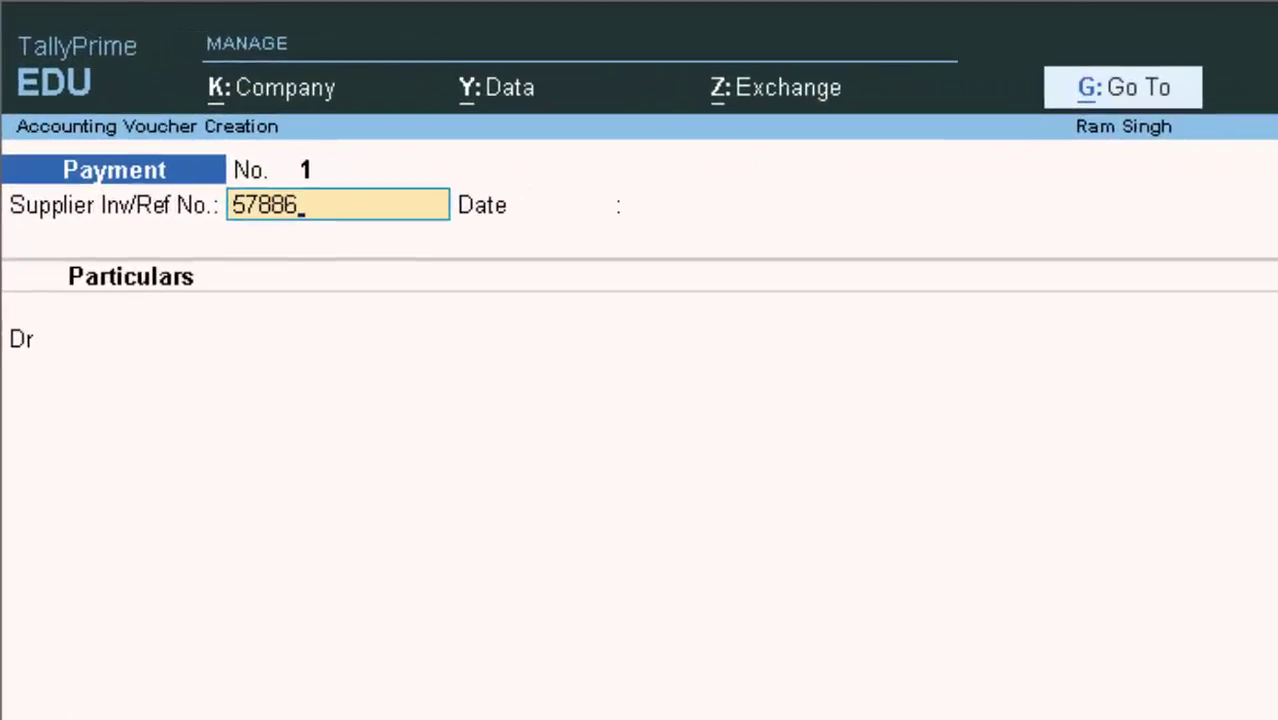
pyautogui.press('Return')
pyautogui.press('Return')
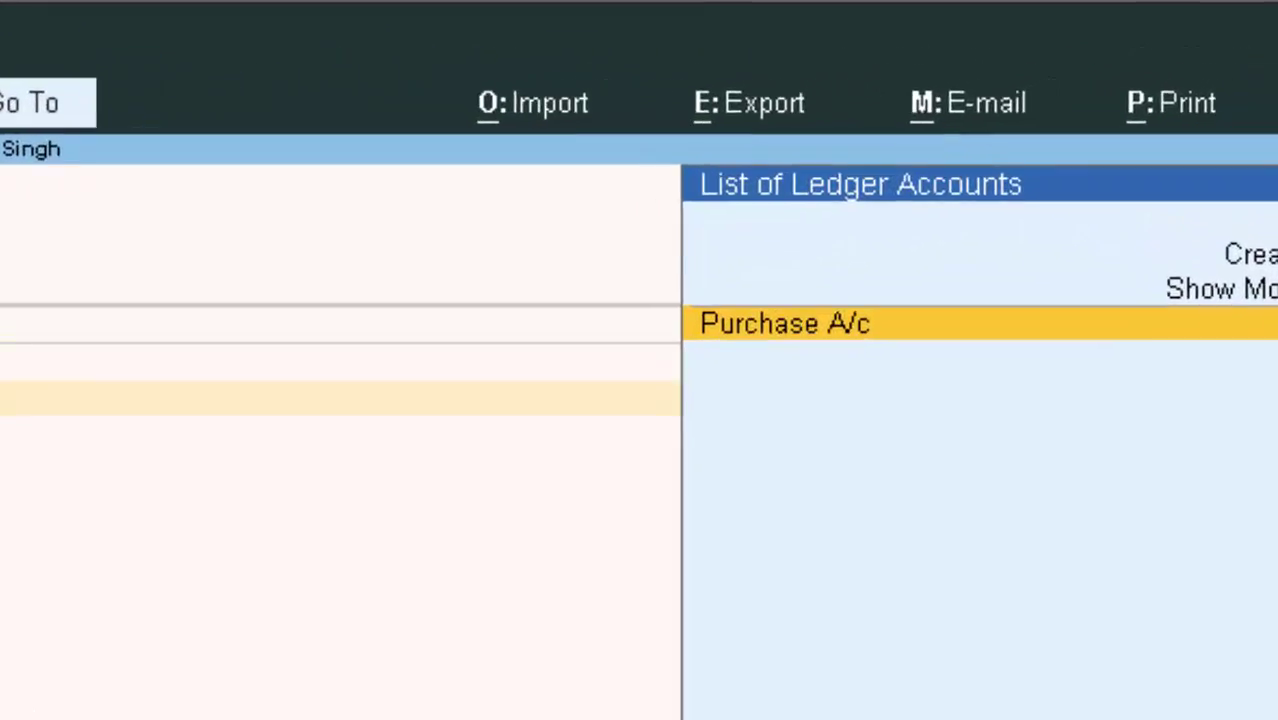
pyautogui.press('Escape')
pyautogui.press('Escape')
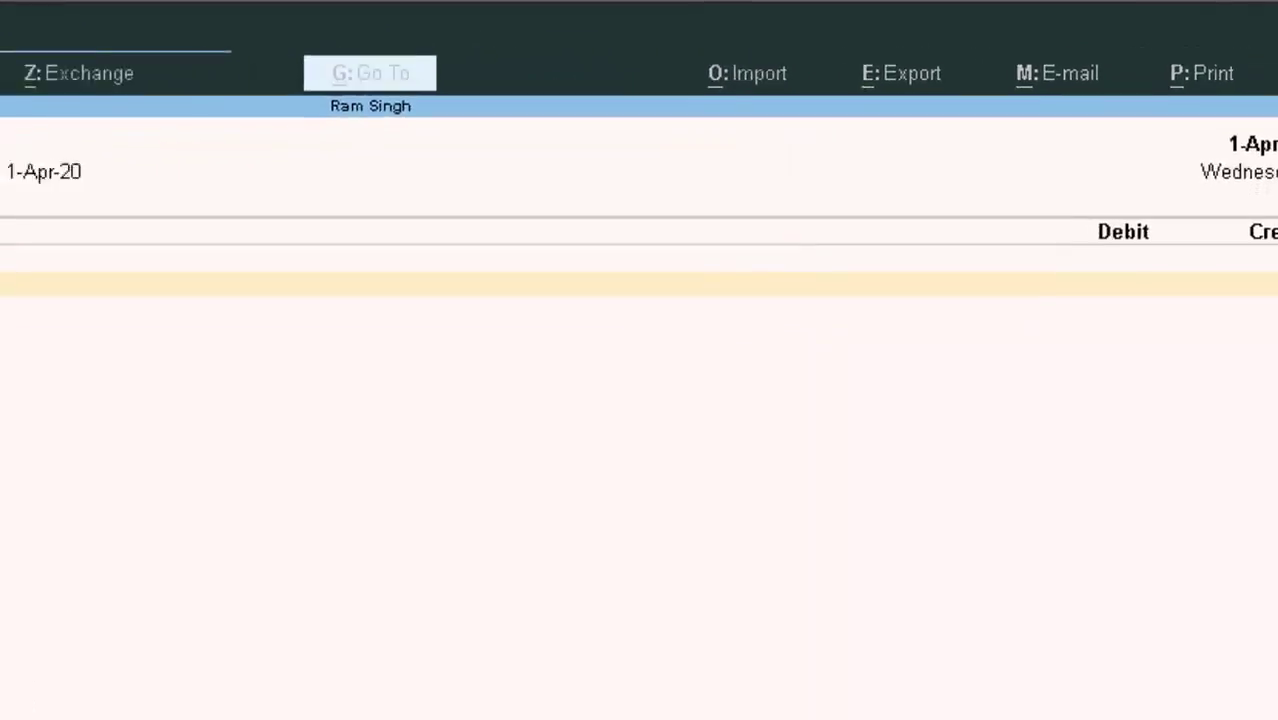